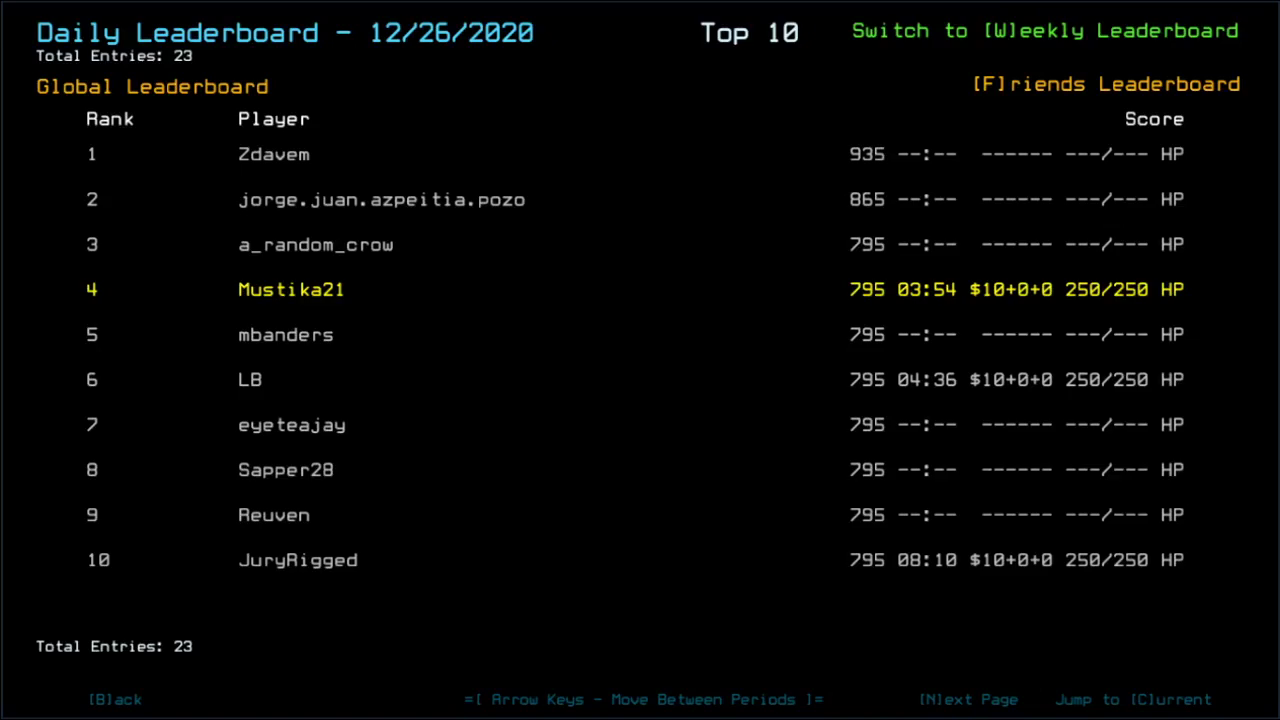
Step: Switch to the Friends leaderboard before launching the daily challenge
key("f")
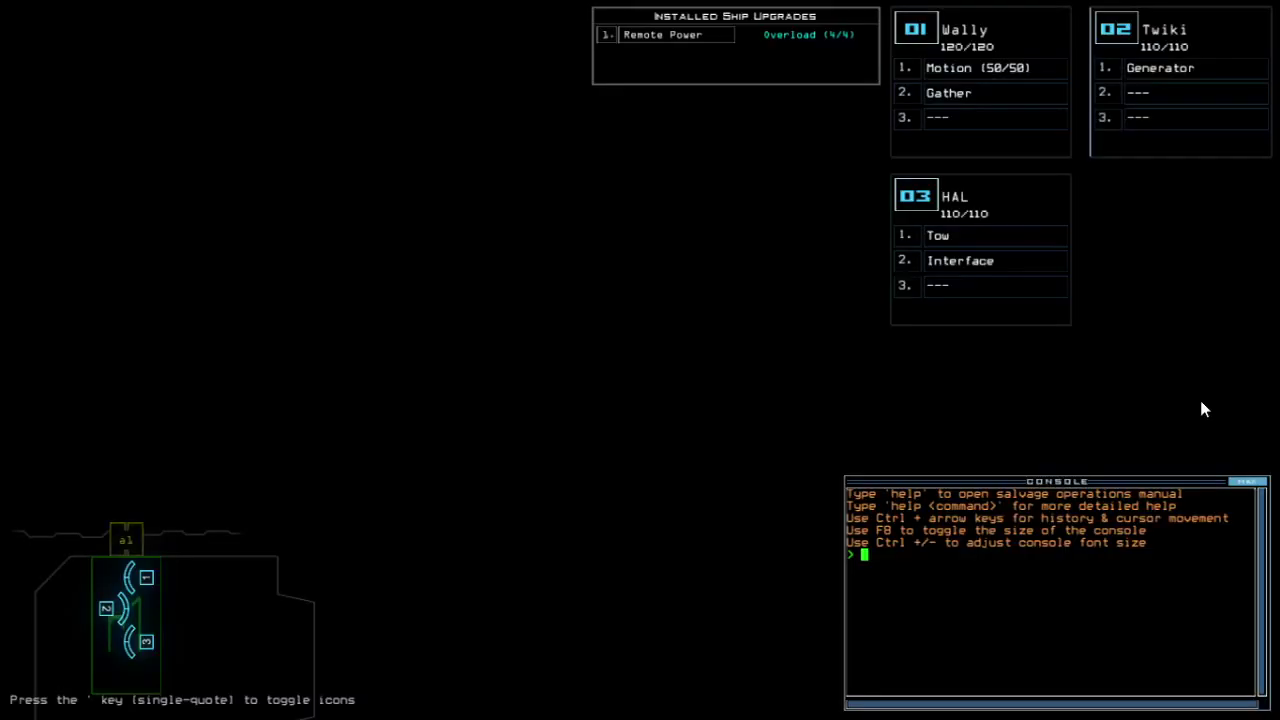
Step: Raise the graphics Clutter setting to Medium, then back out and resume play
key("Escape")
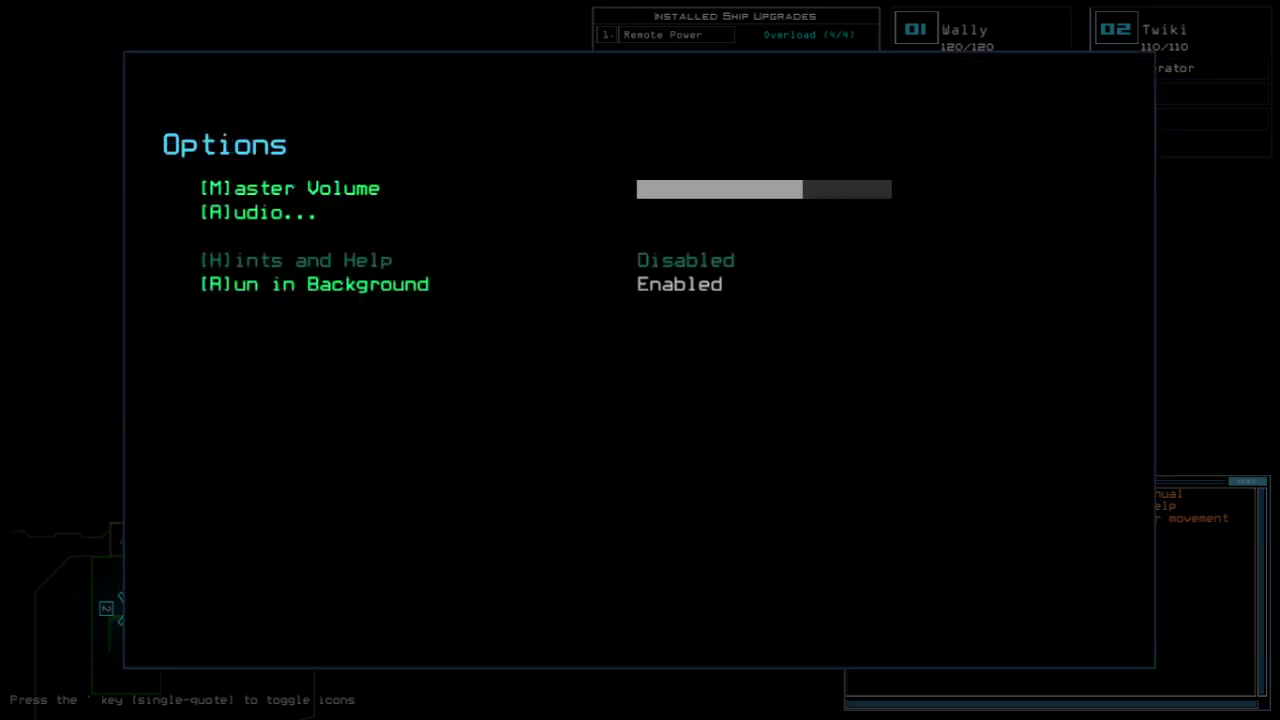
key("g")
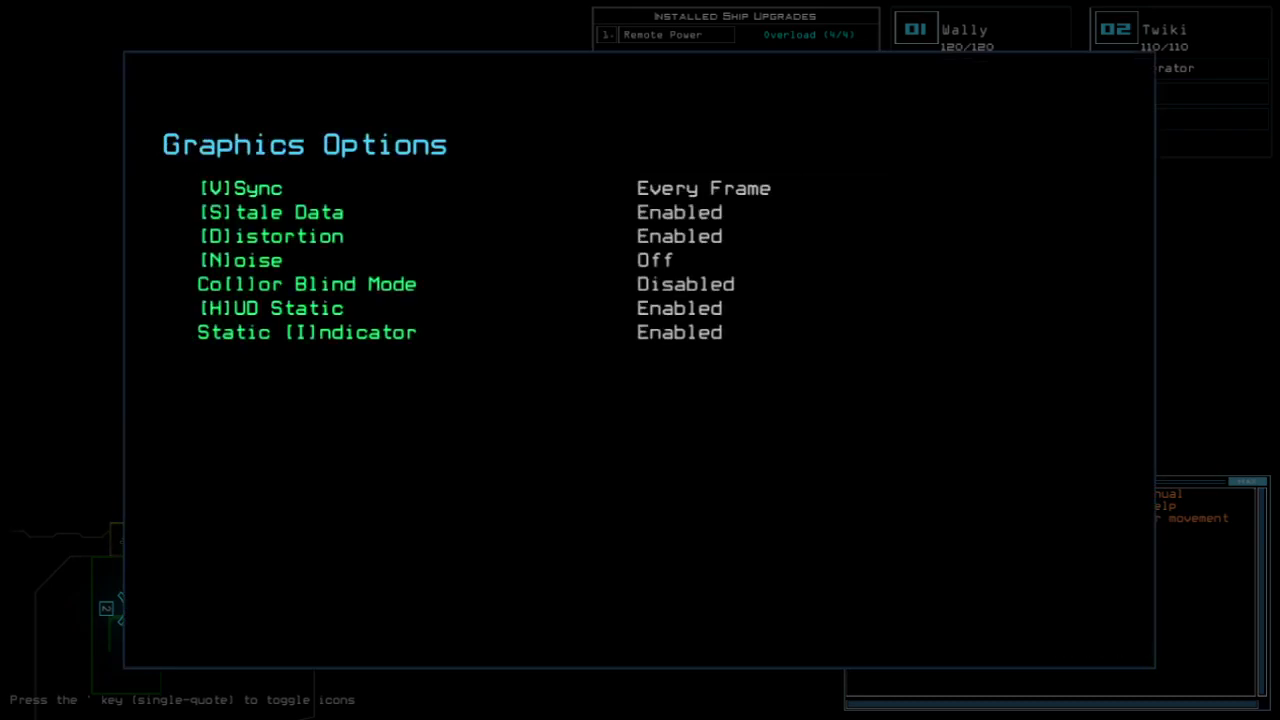
key("c")
key("c")
key("b")
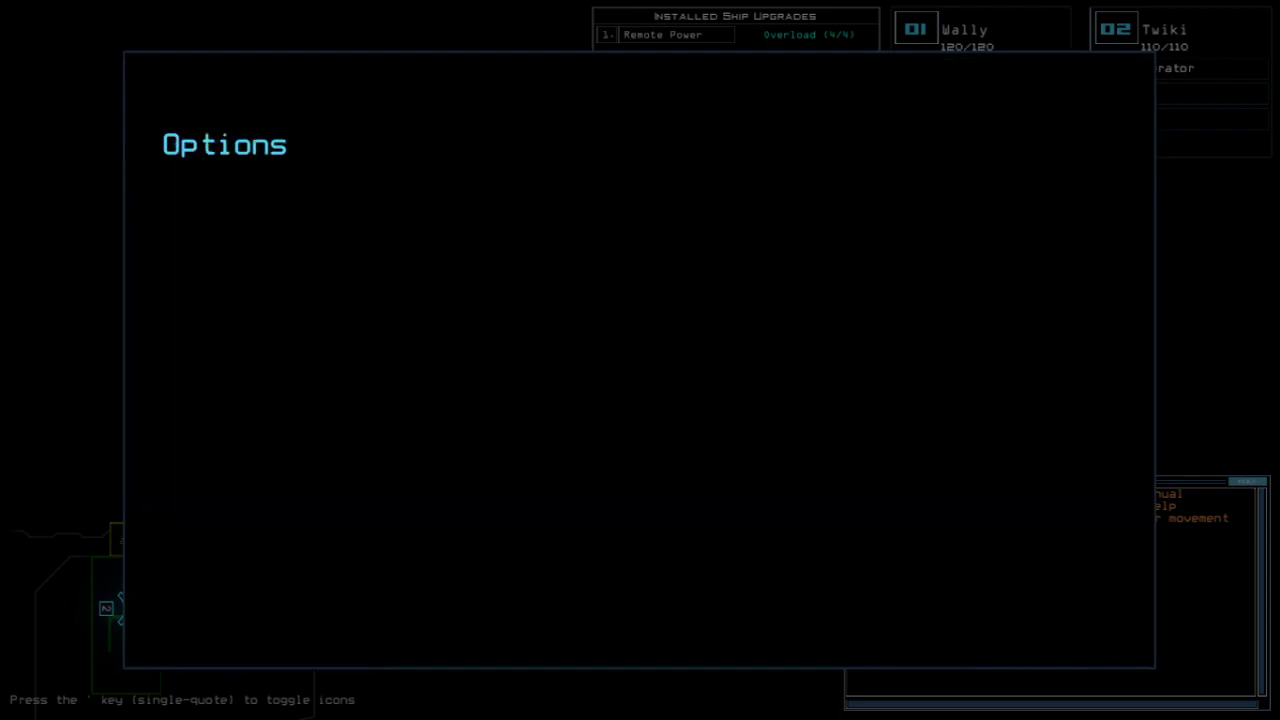
key("b")
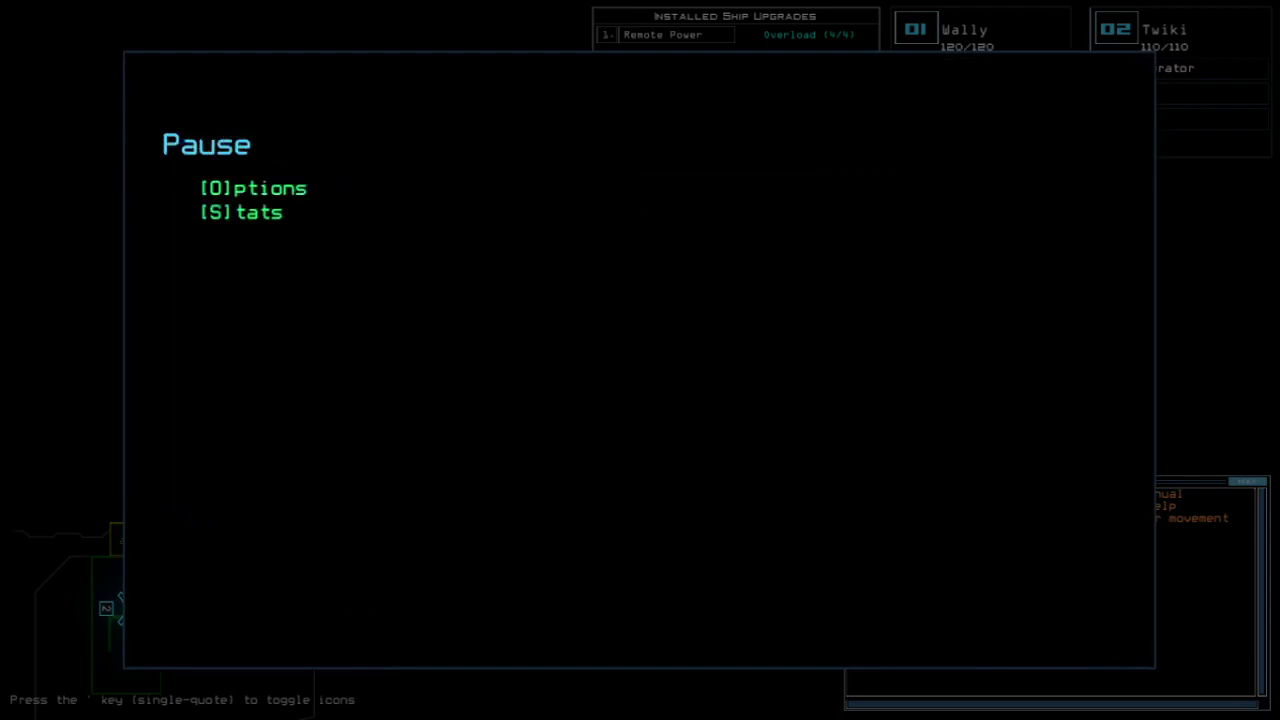
key("b")
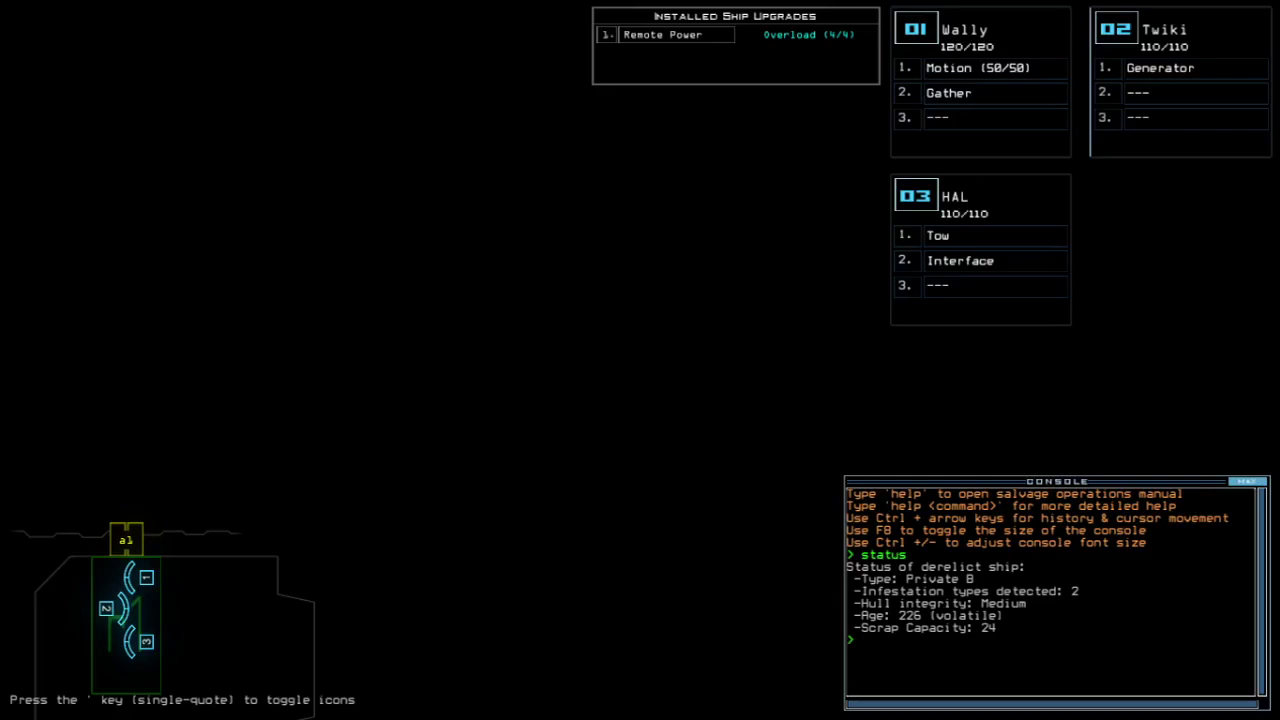
type("alias")
Step: Open and close the alias editor, then move HAL's Interface upgrade onto Wally
key("Return")
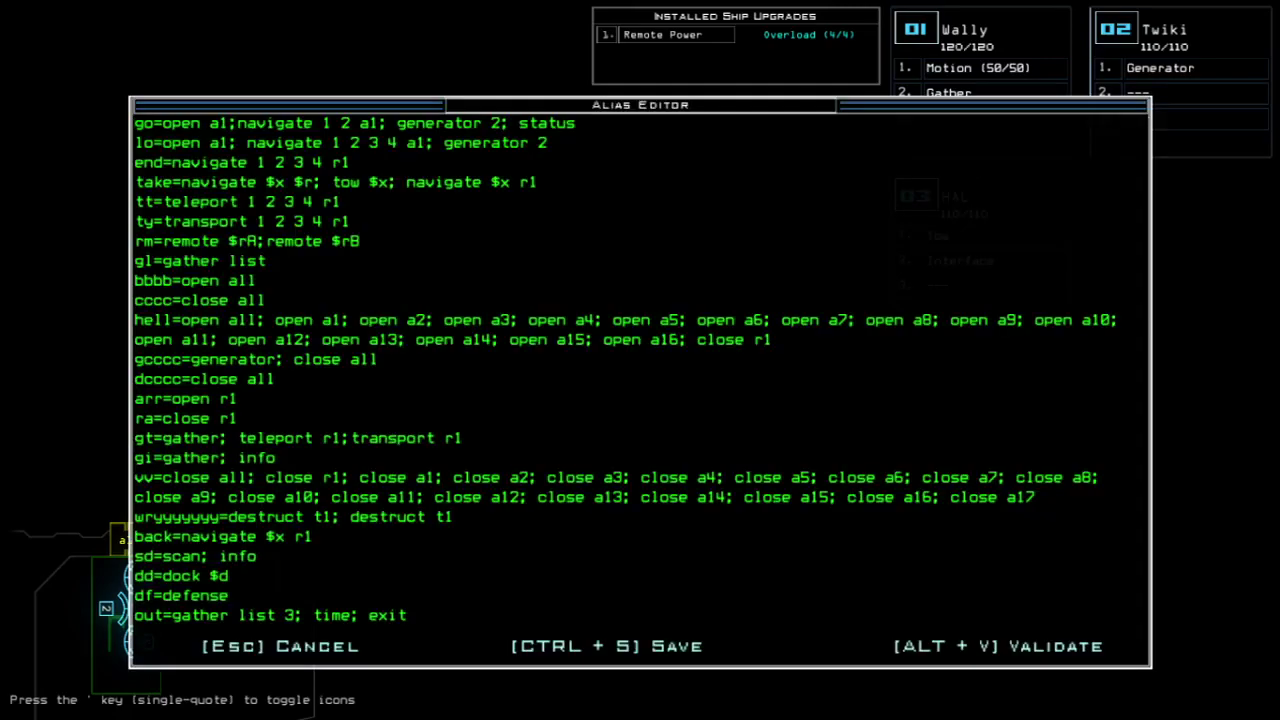
key("Escape")
key("space")
type("swa")
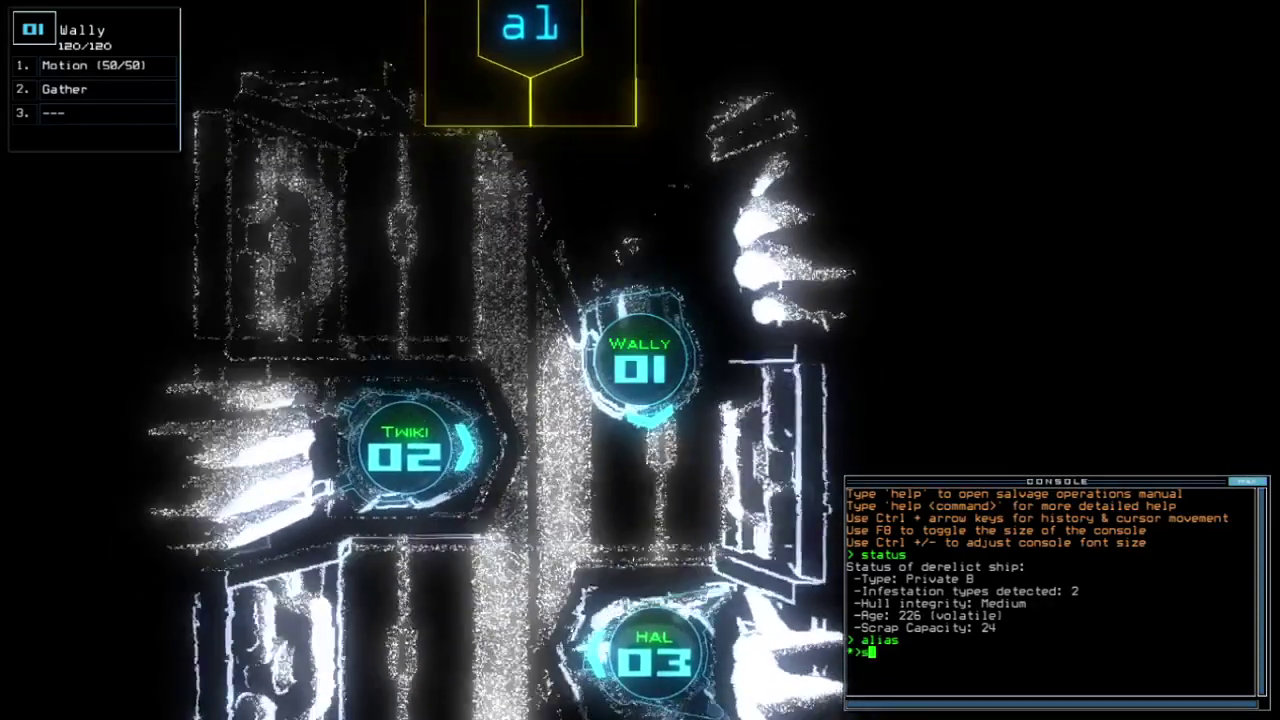
key("s")
key("Down")
key("Return")
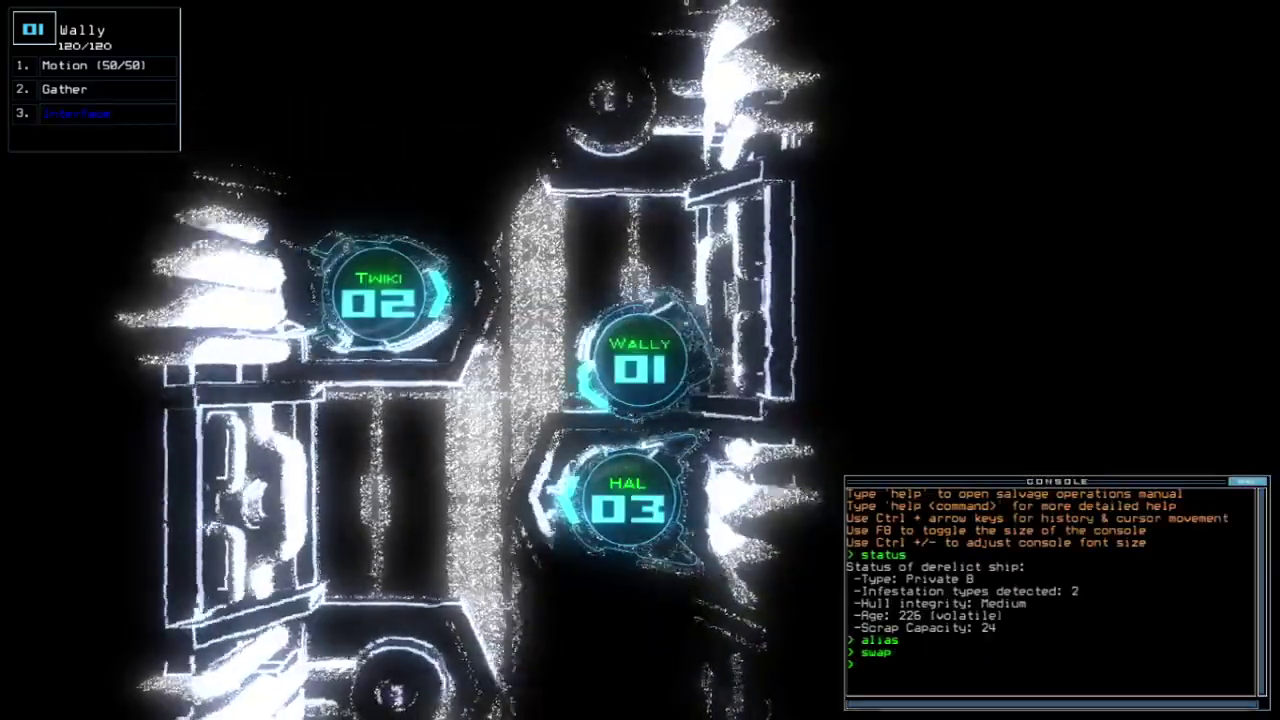
Step: Move HAL's Tow upgrade onto Twiki and return control to Wally
key("2")
type("s")
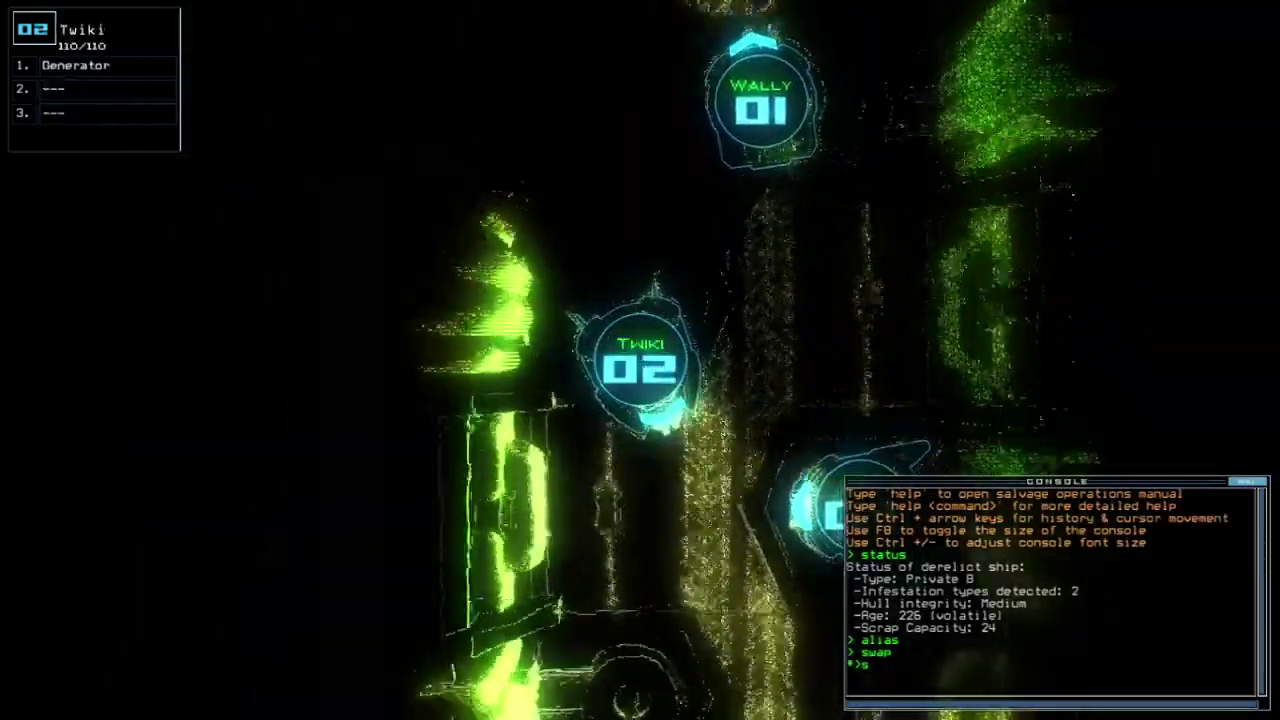
key("Return")
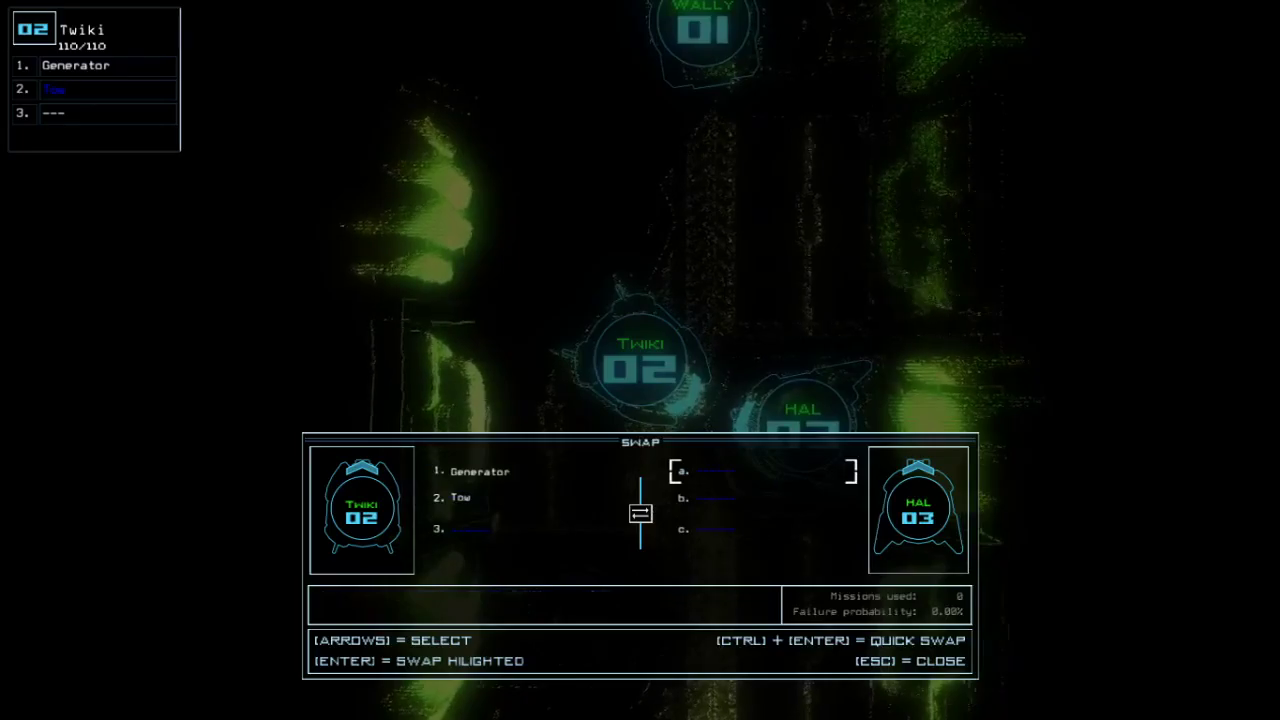
key("Return")
key("1")
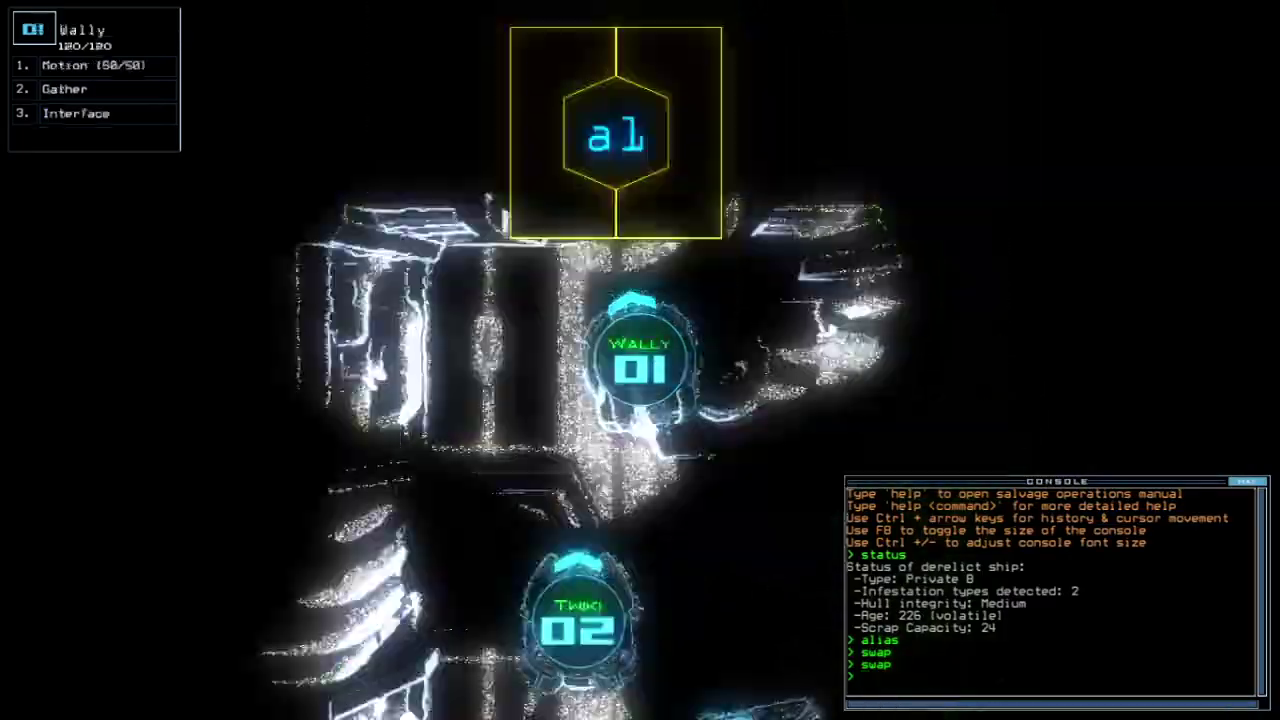
key("Tab")
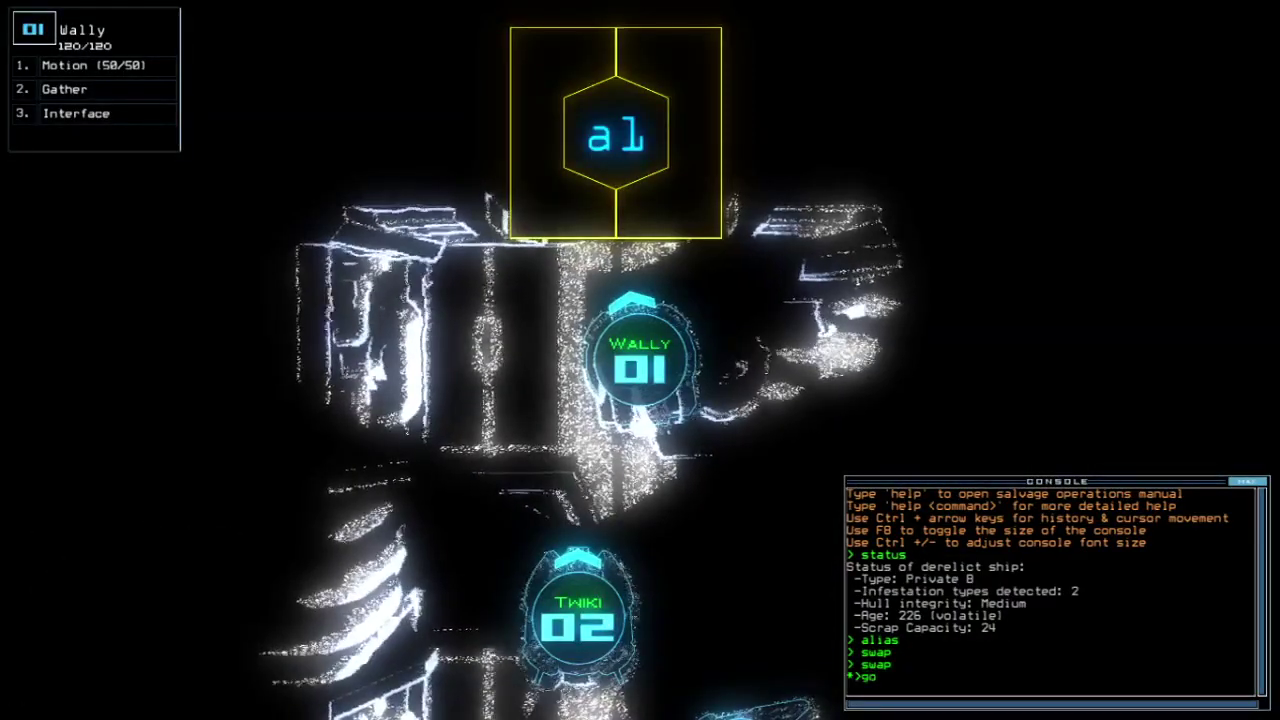
Step: Start the mission, activate motion sensors, and open doors d8 and d10
key("Return")
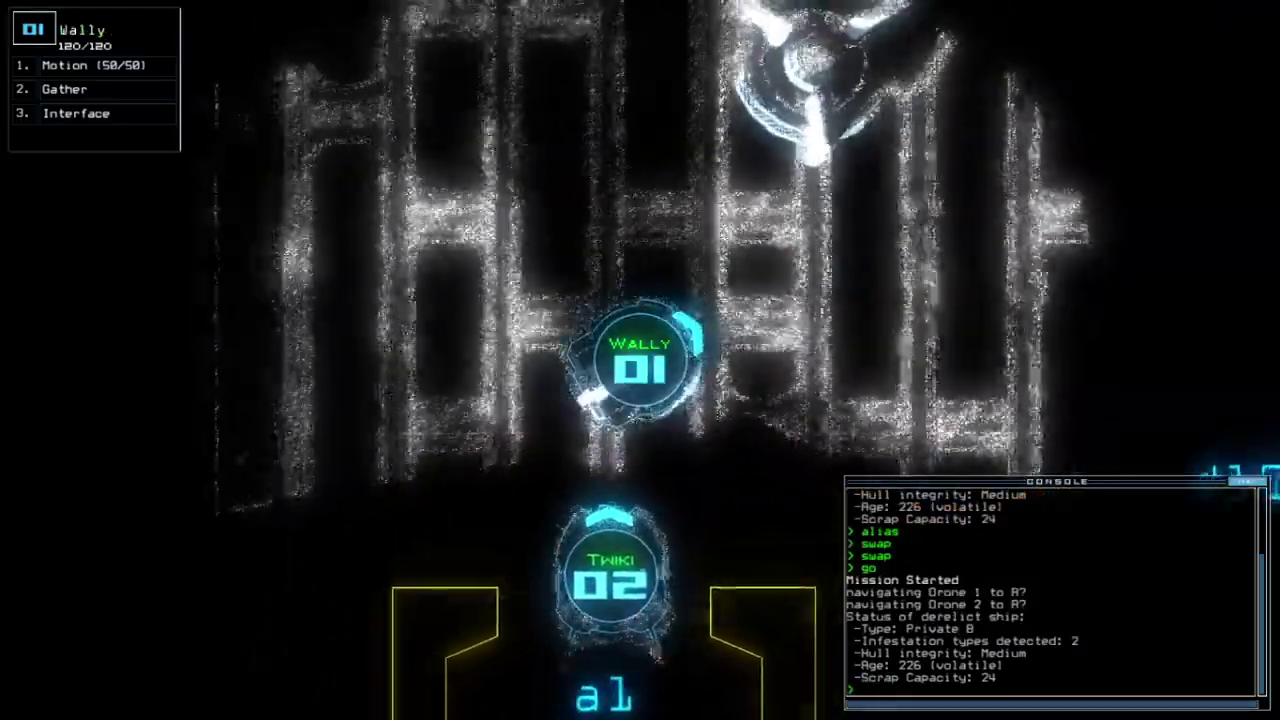
key("space")
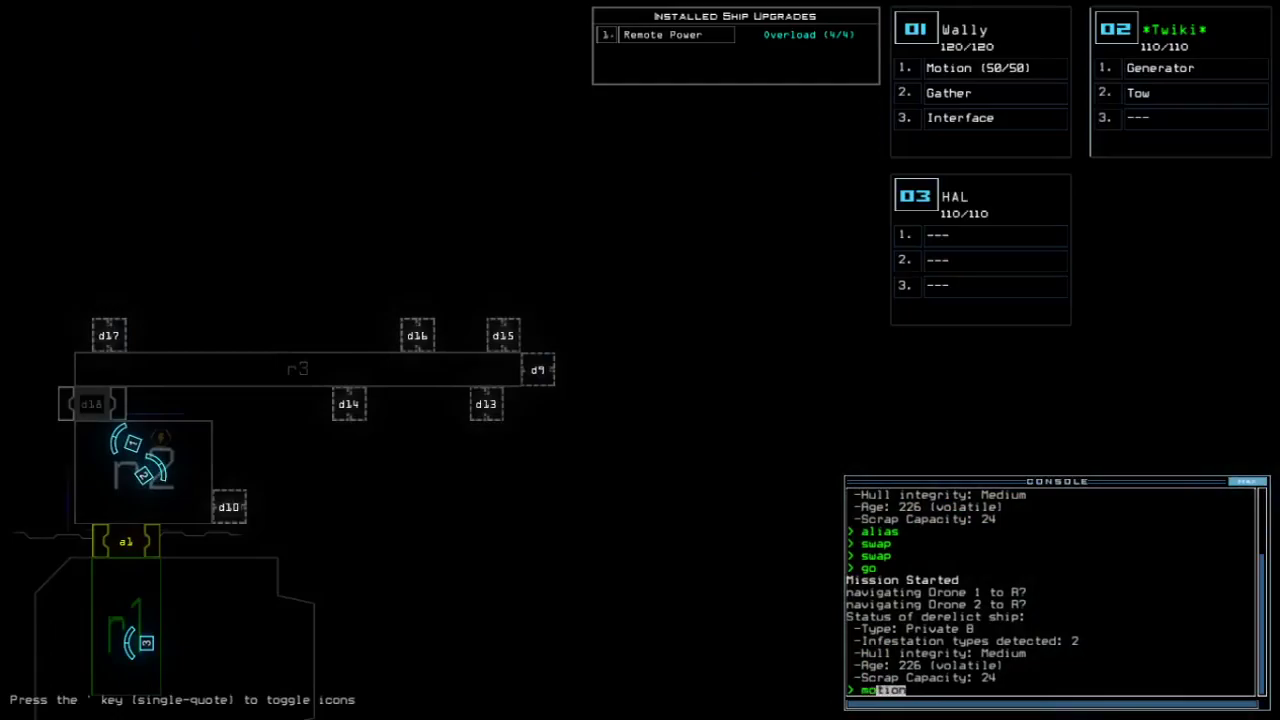
type("motion")
key("Return")
type("d8")
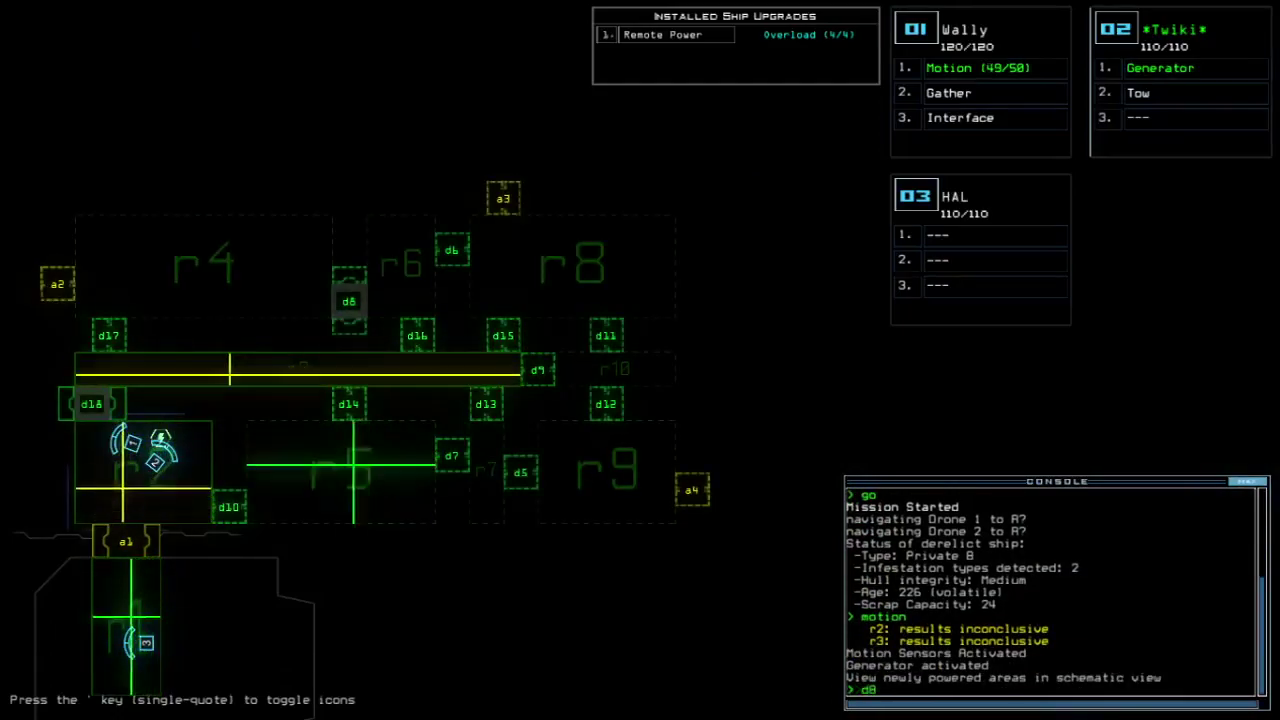
key("Return")
key("space")
type("d10")
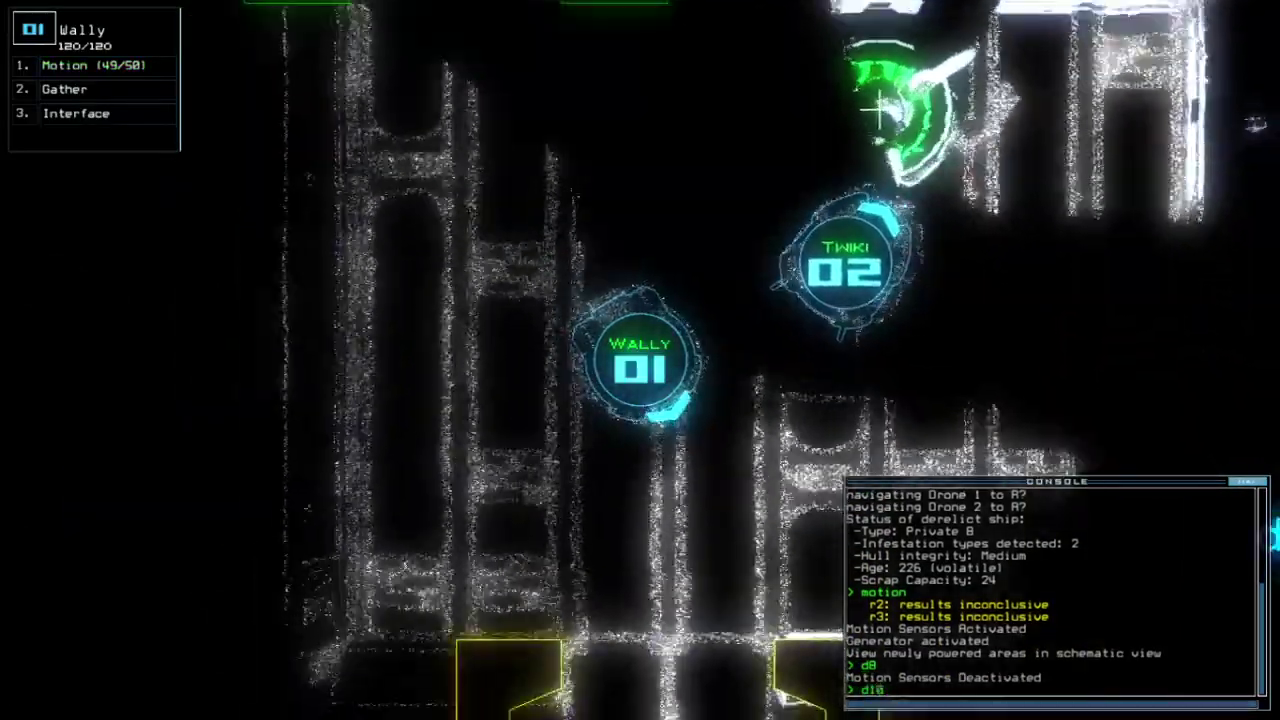
key("Return")
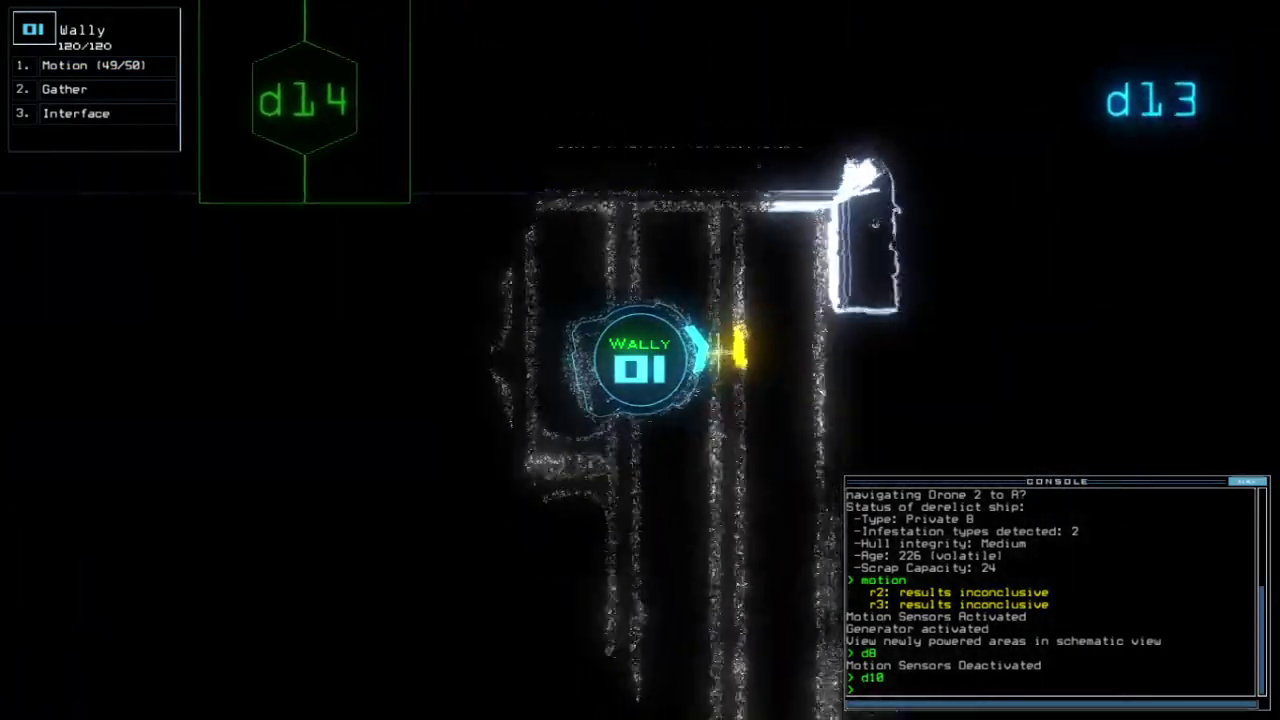
type("qg")
Step: Gather scrap with Wally, then open door d7 and drive through it
key("Return")
type("g")
key("Return")
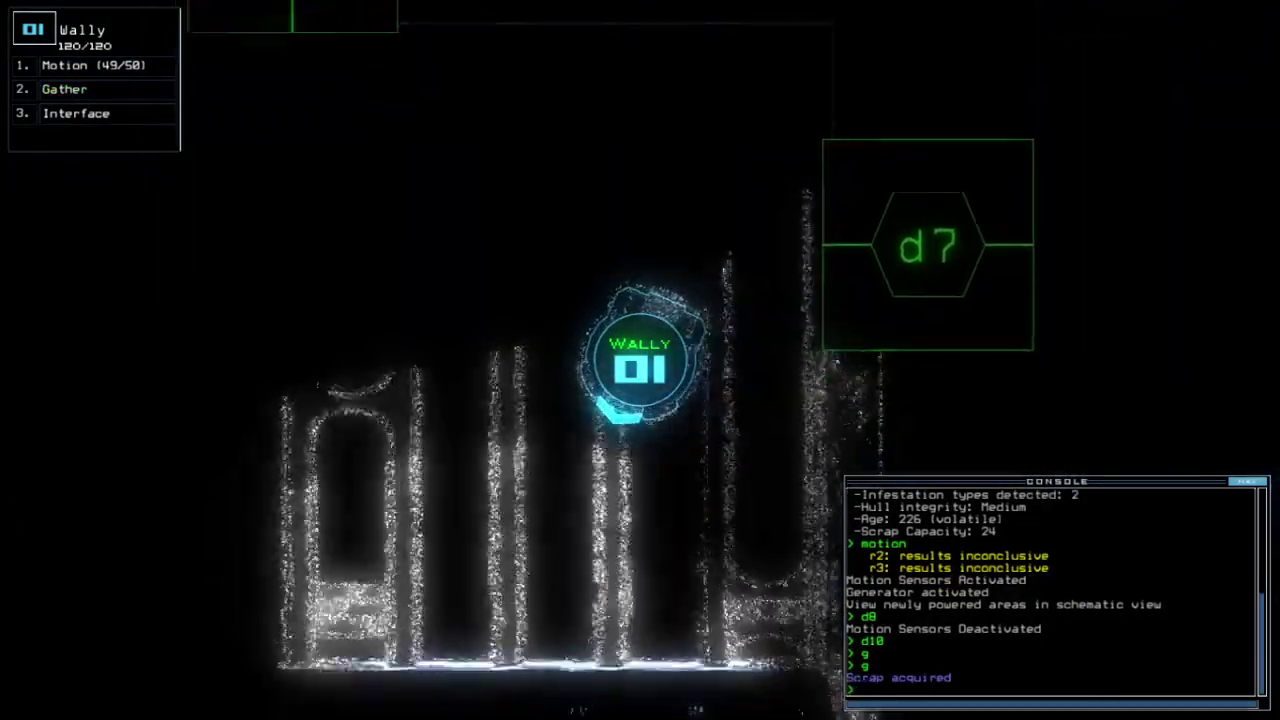
key("space")
key("space")
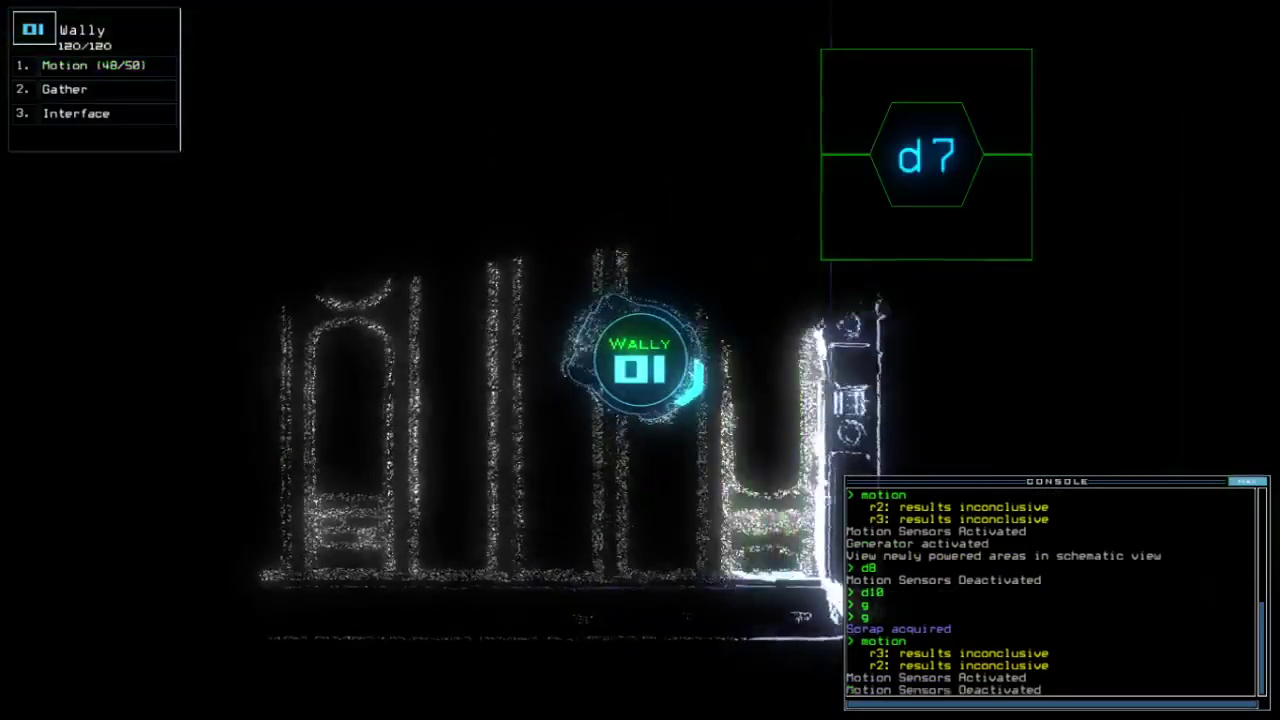
type("d7")
key("Return")
key("Right")
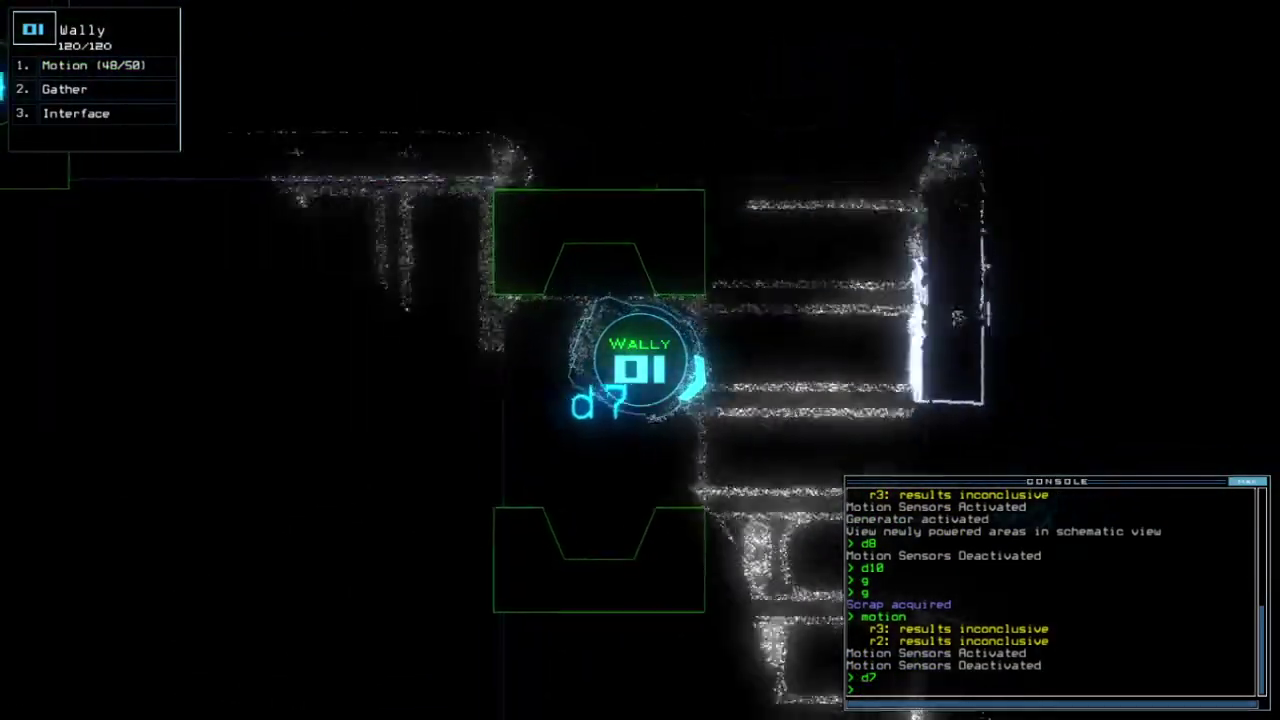
Step: Open door d5 and drive Wally through into room r9
key("space")
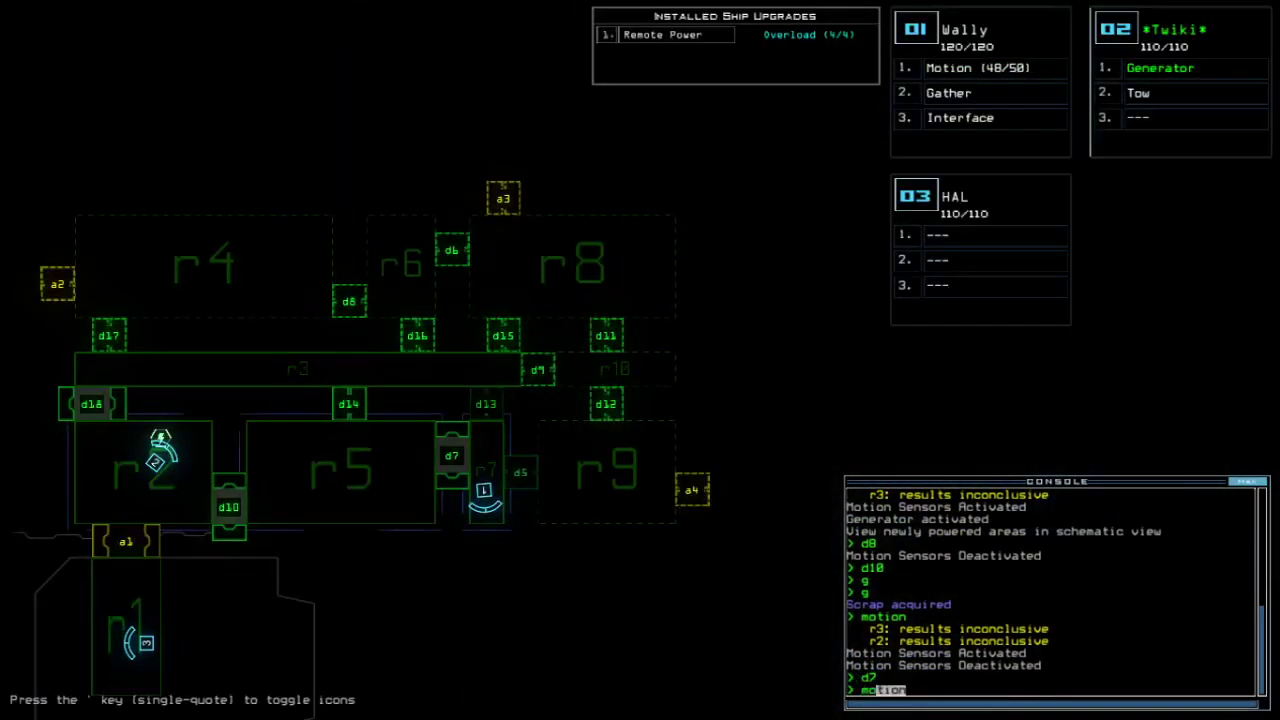
key("space")
type("d5")
key("Return")
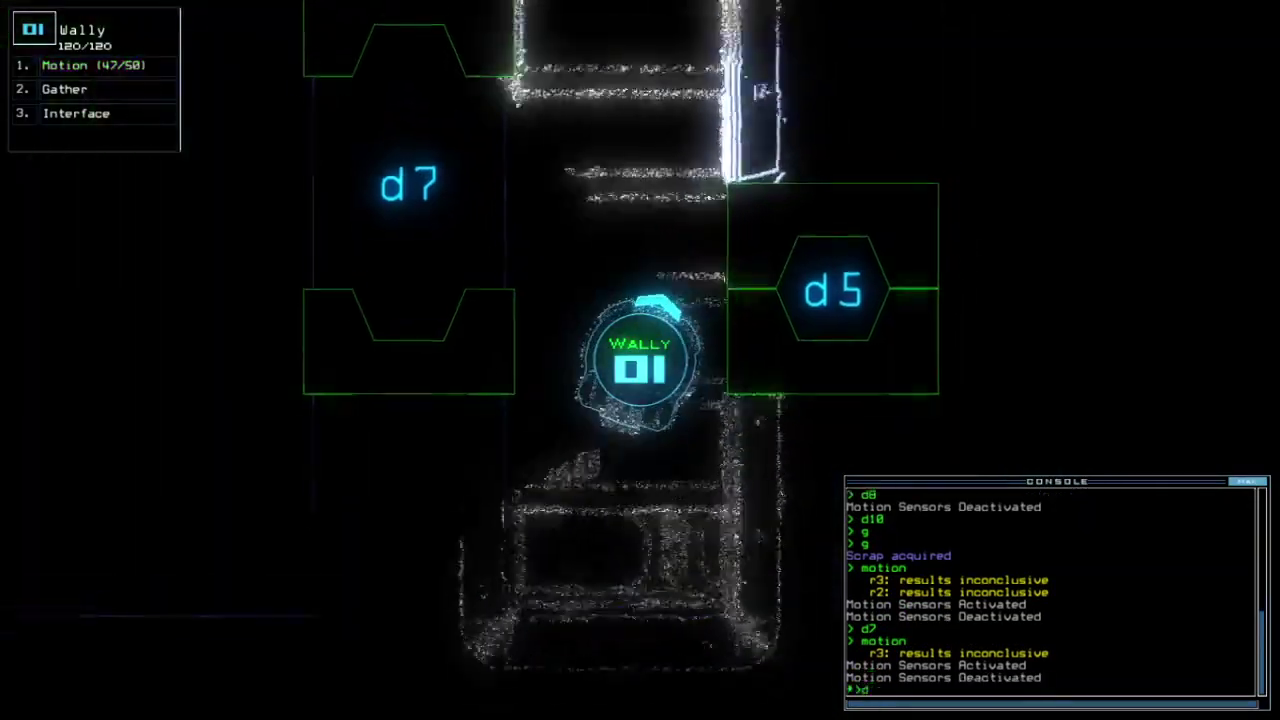
key("Right")
key("Right")
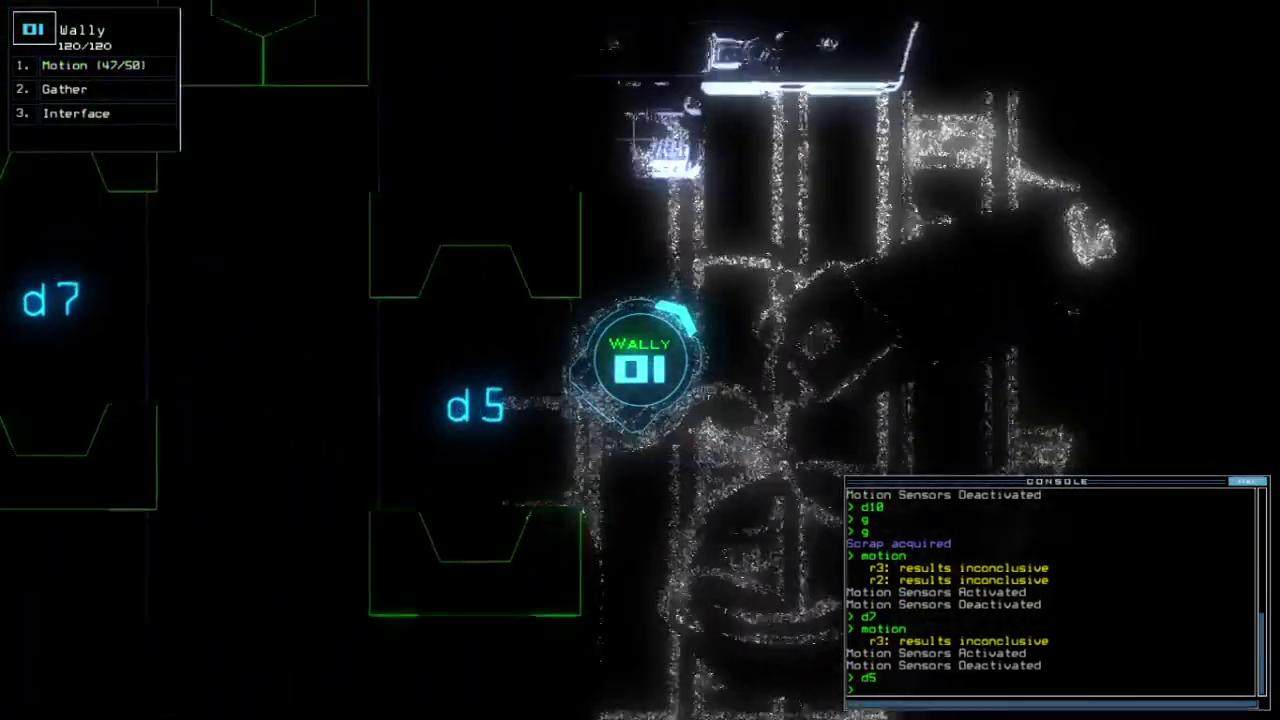
key("Right")
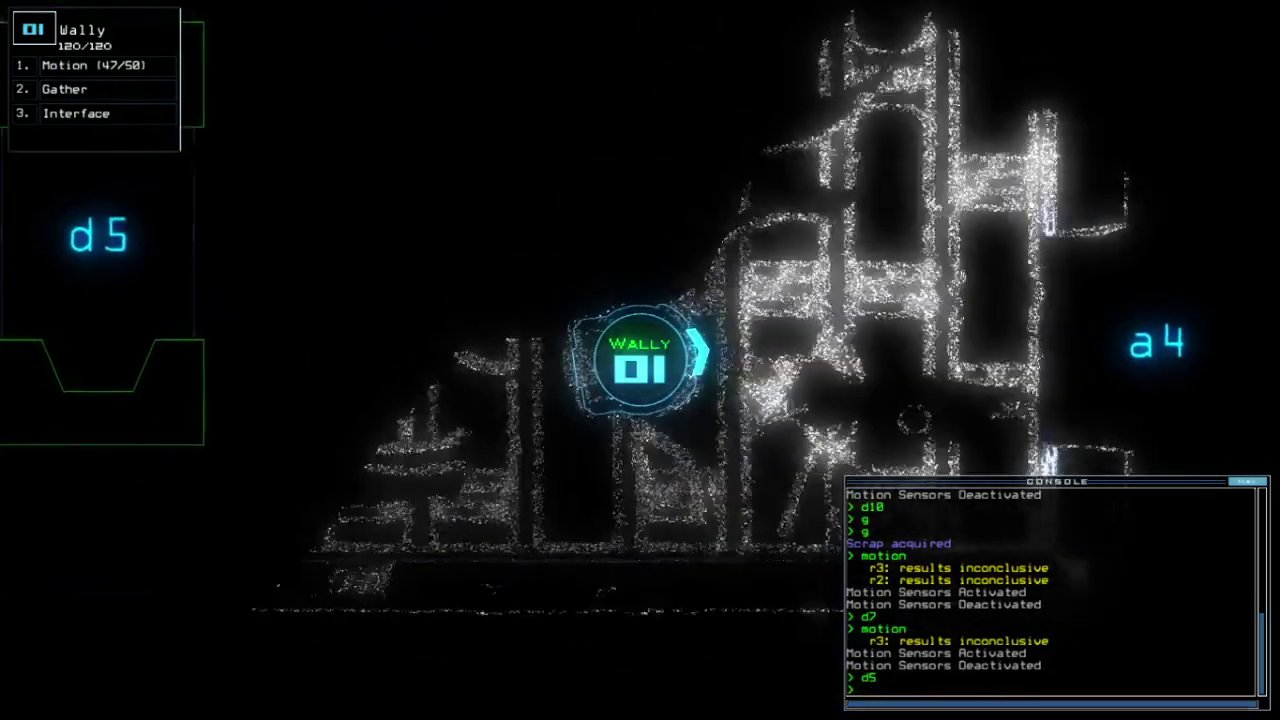
key("Up")
Step: Try door d2 unsuccessfully, then open door d12 ahead of Wally
key("space")
type("motion")
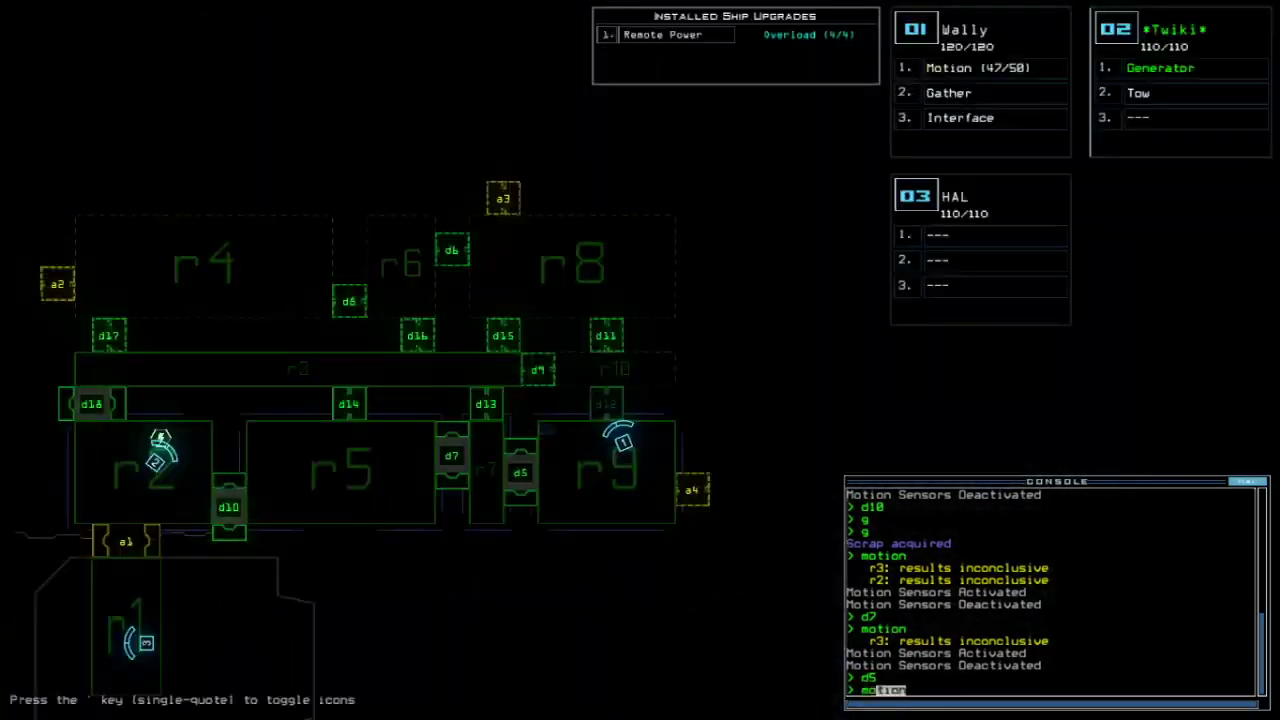
key("space")
type("d2")
key("Return")
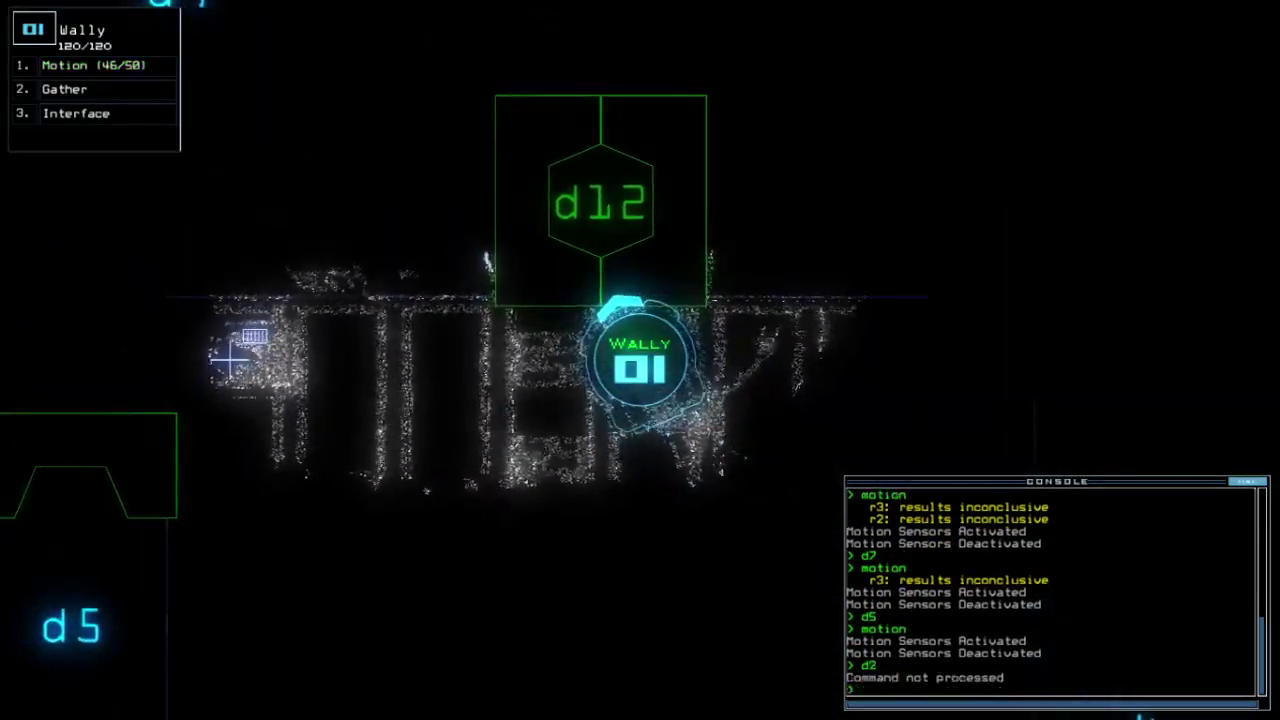
type("d12")
key("Return")
key("Up")
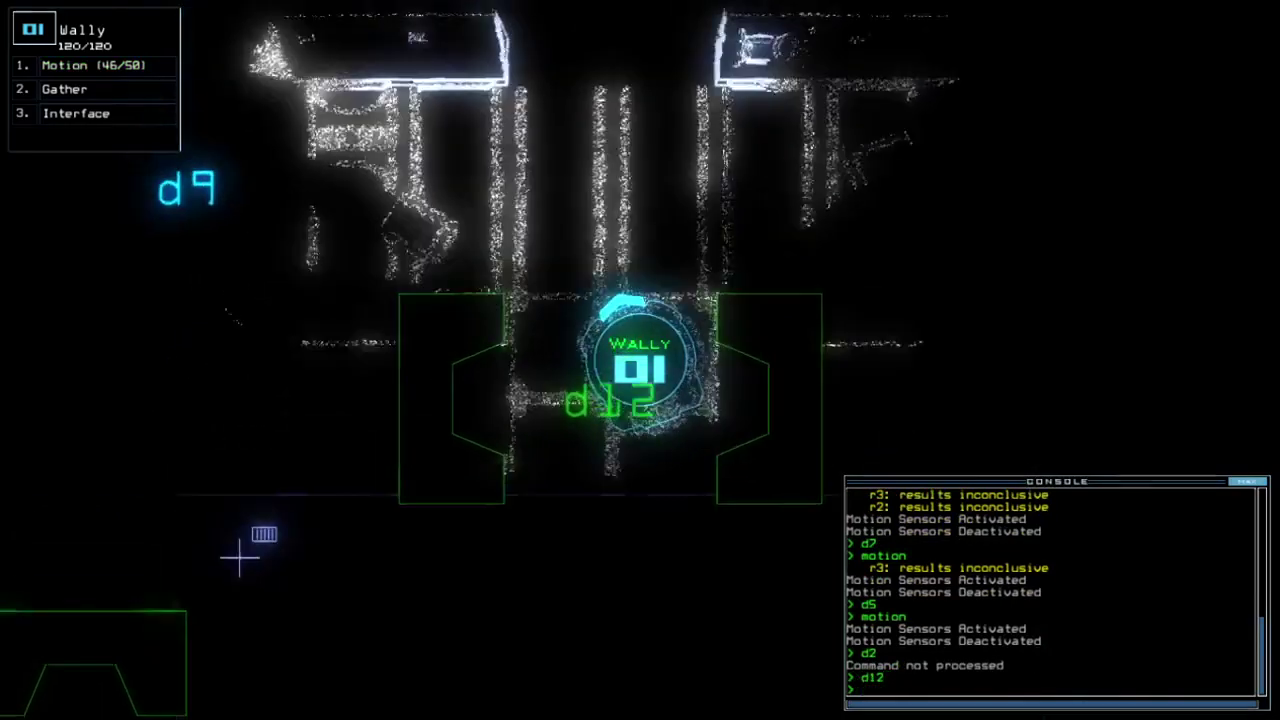
Step: Open door d11, drive Wally into room r8, and start gathering fuel
key("space")
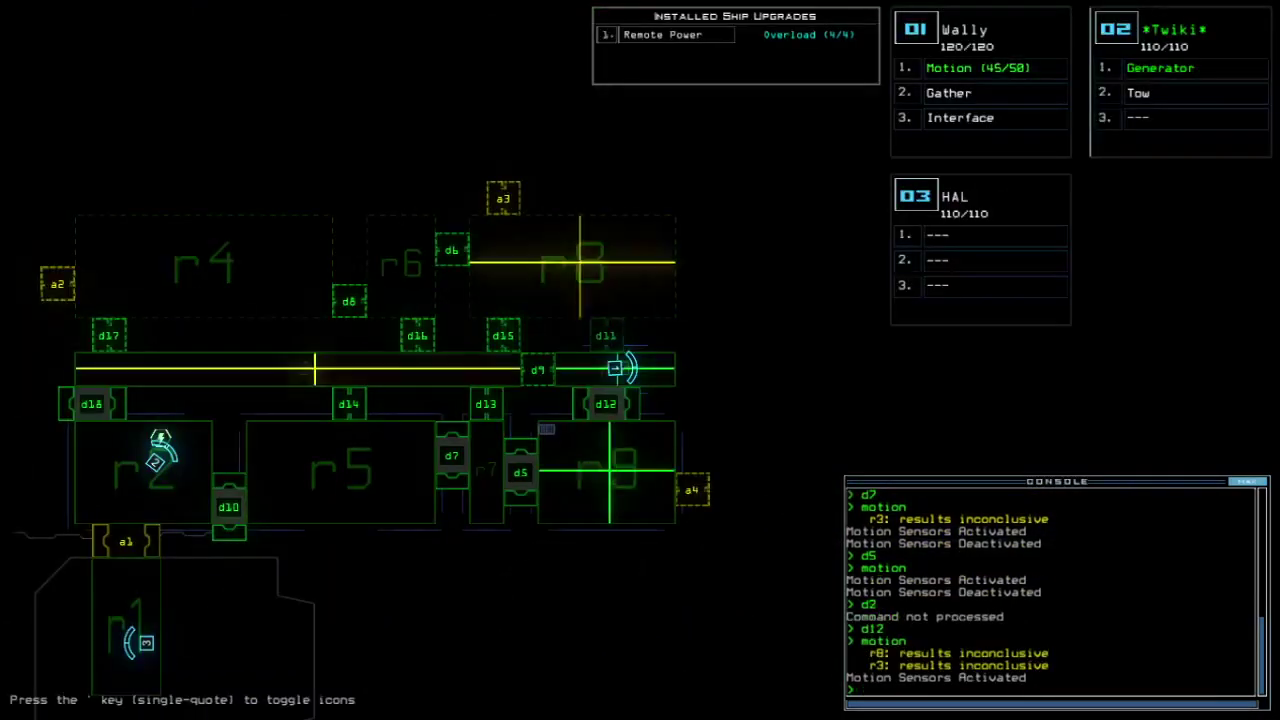
key("space")
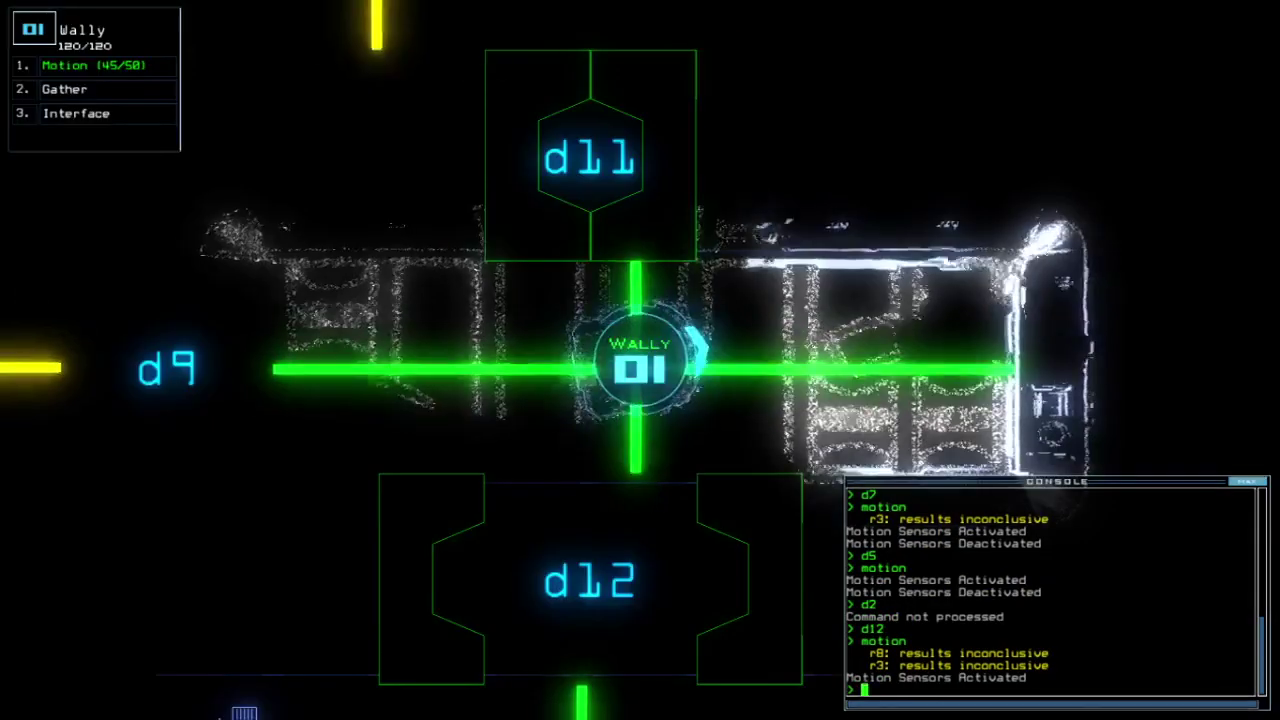
type("d11")
key("Return")
key("Up")
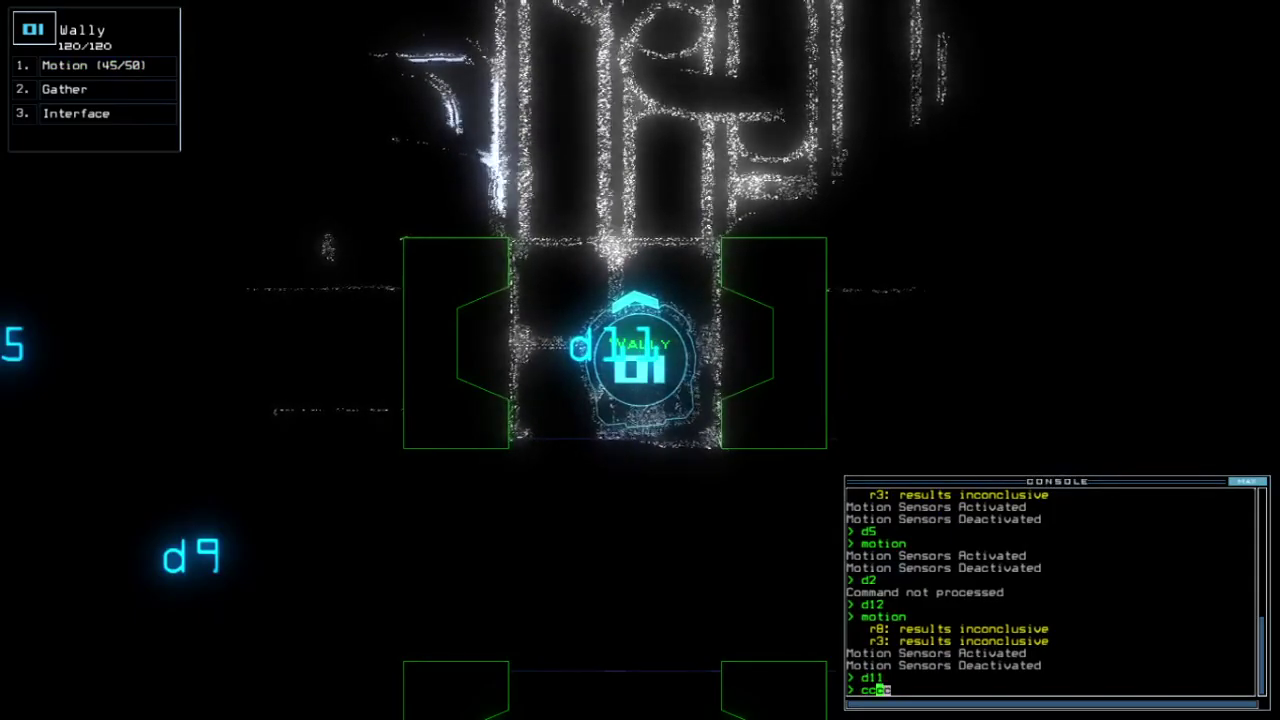
key("BackSpace")
key("BackSpace")
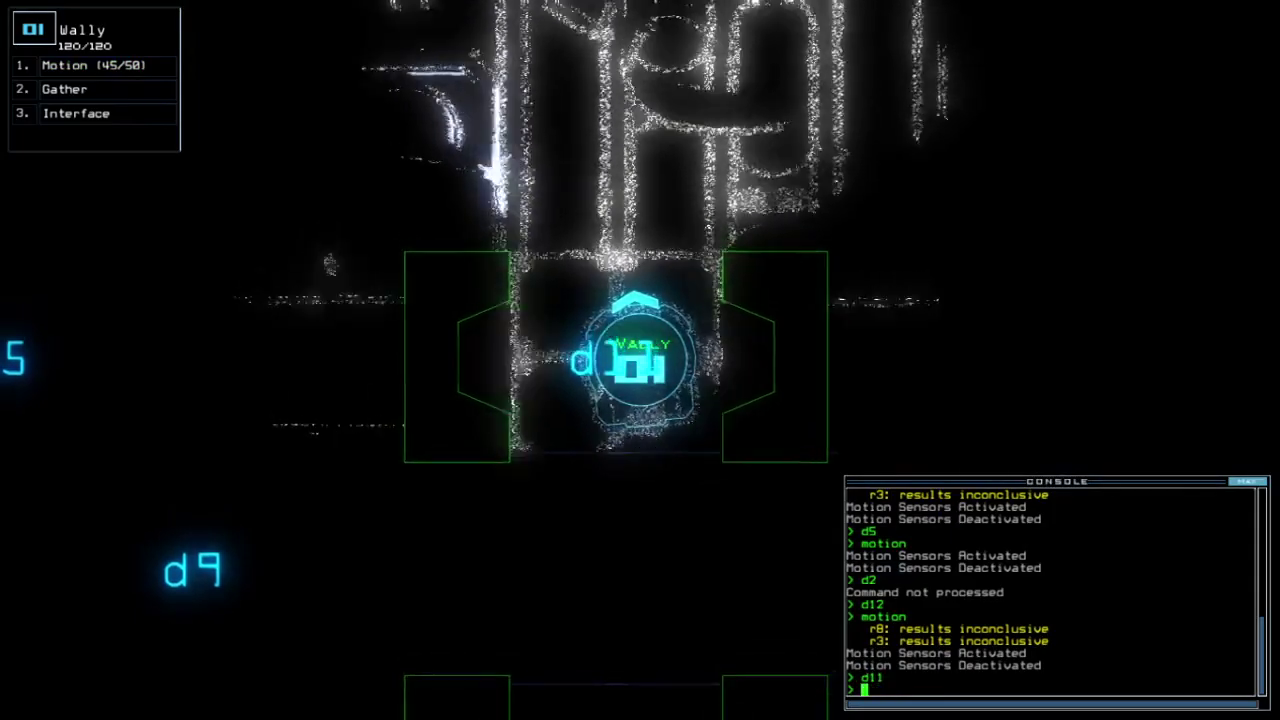
key("Left")
key("Left")
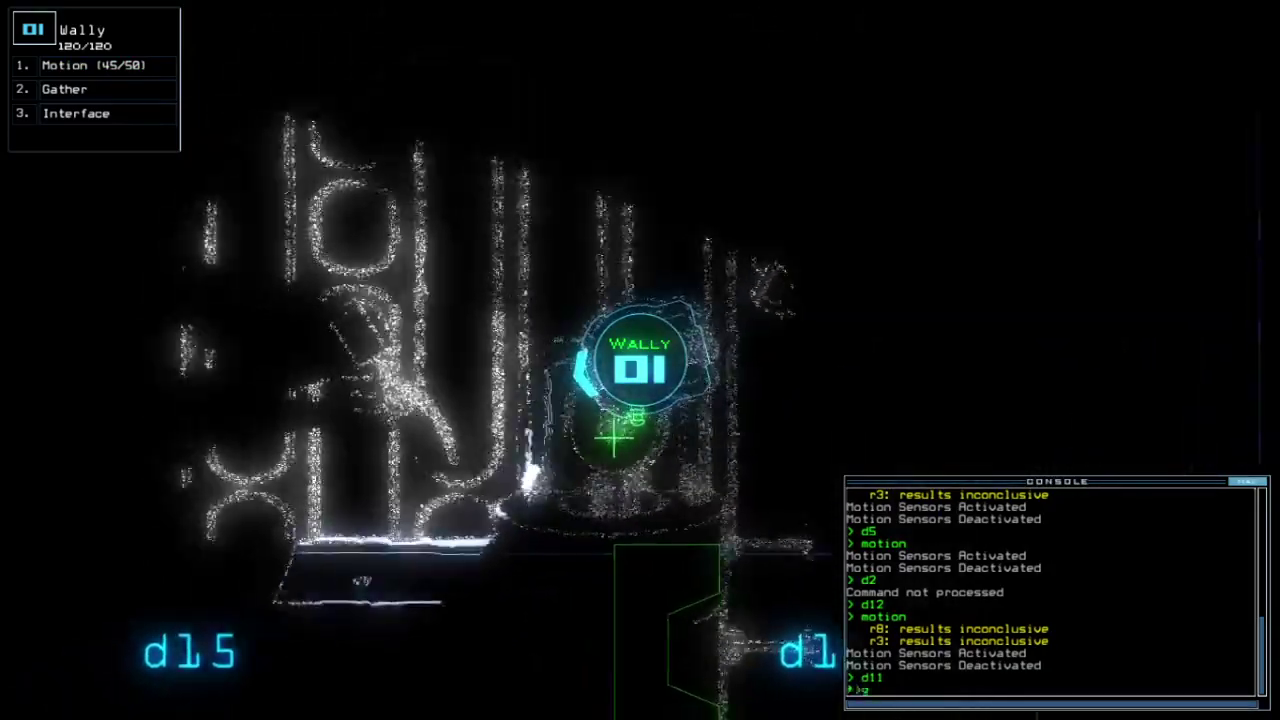
type("g")
key("Return")
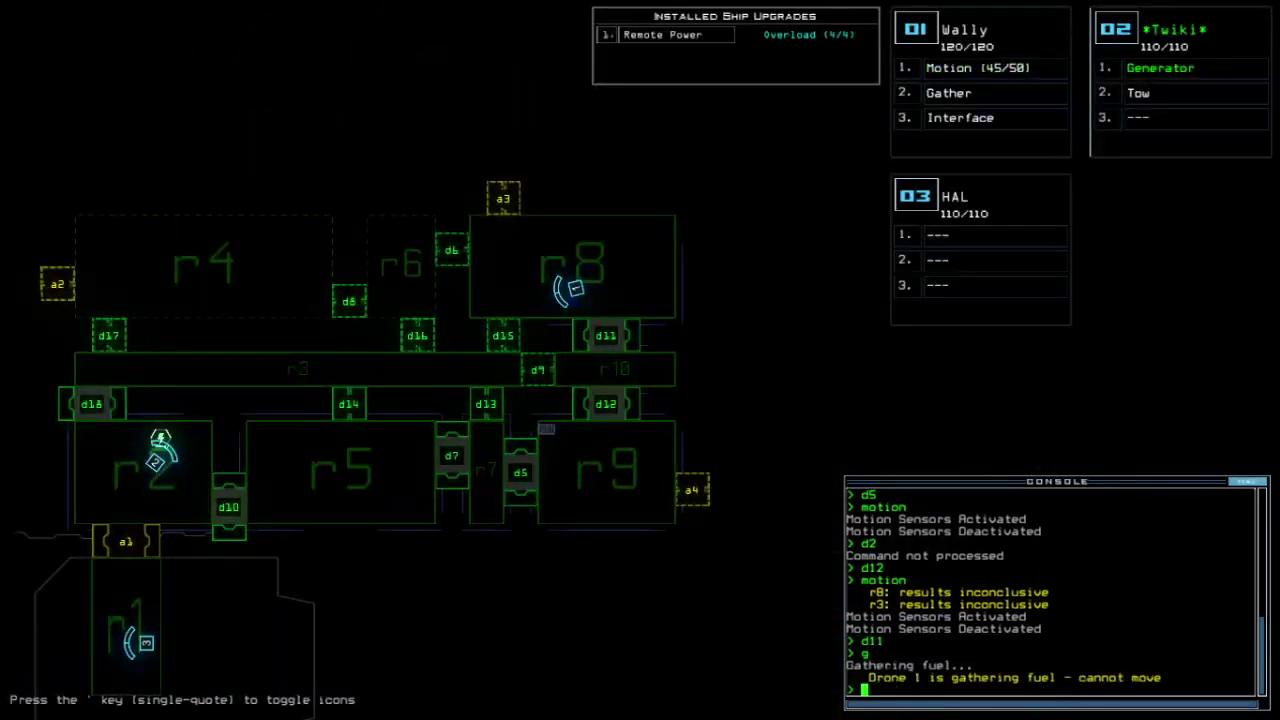
type("cccc")
Step: Close all doors, run a motion scan, and open door d6
key("Return")
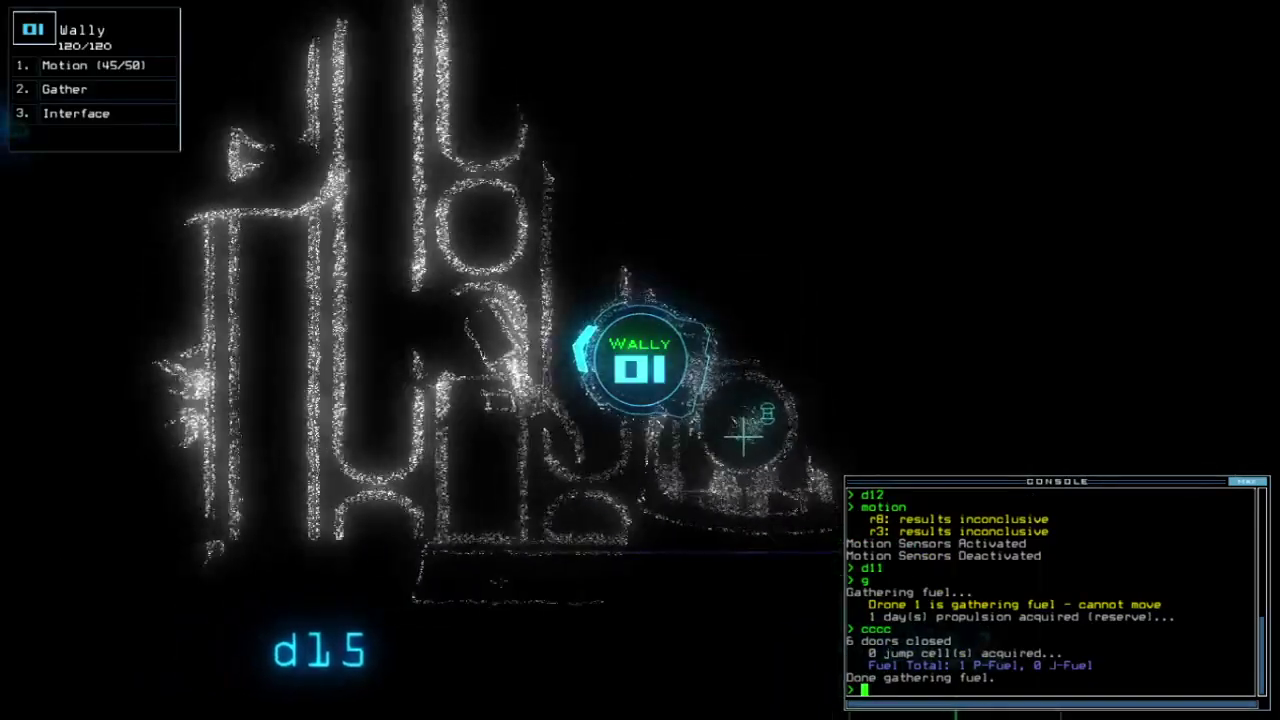
key("space")
type("motion")
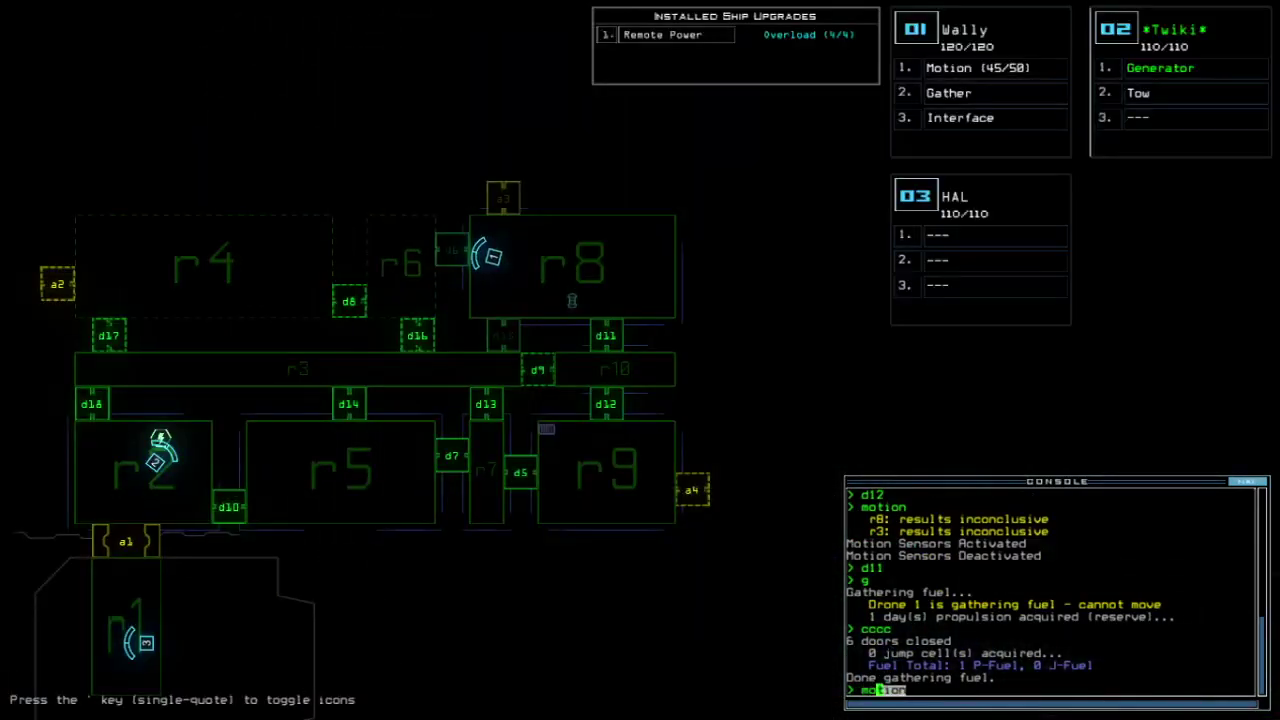
key("space")
type("d")
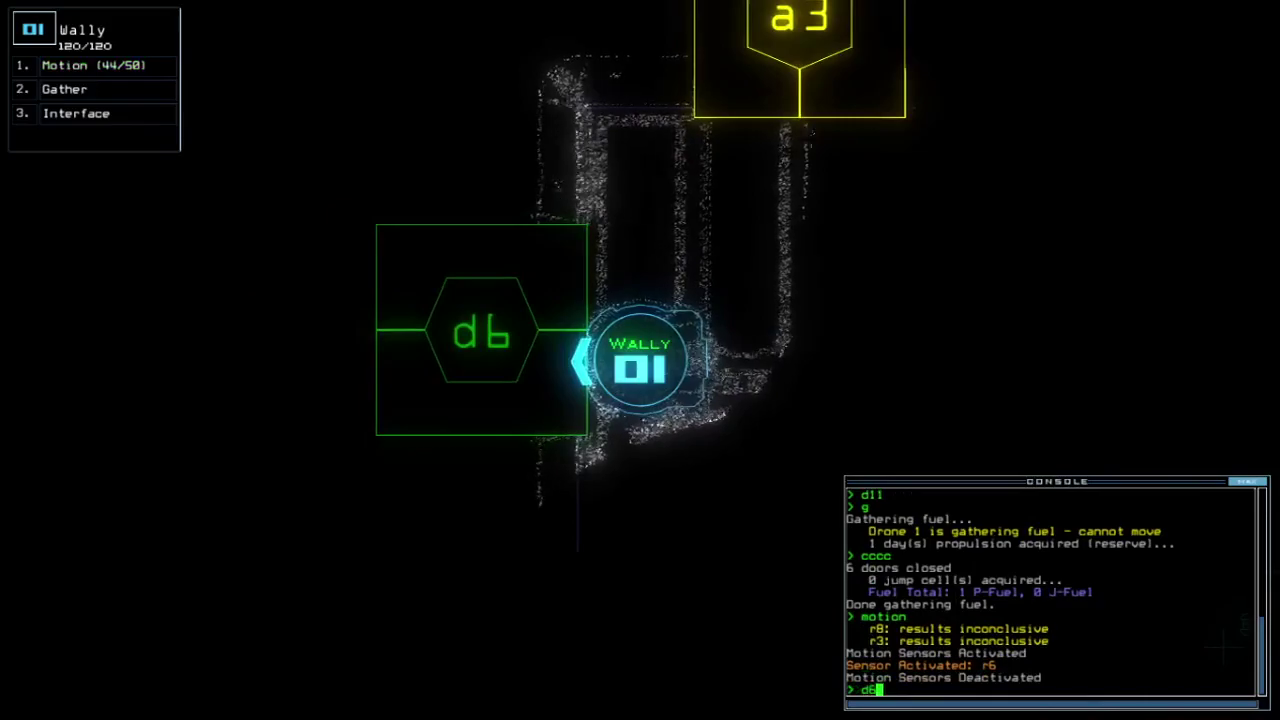
type("6")
key("Return")
type("cccc")
key("Return")
key("space")
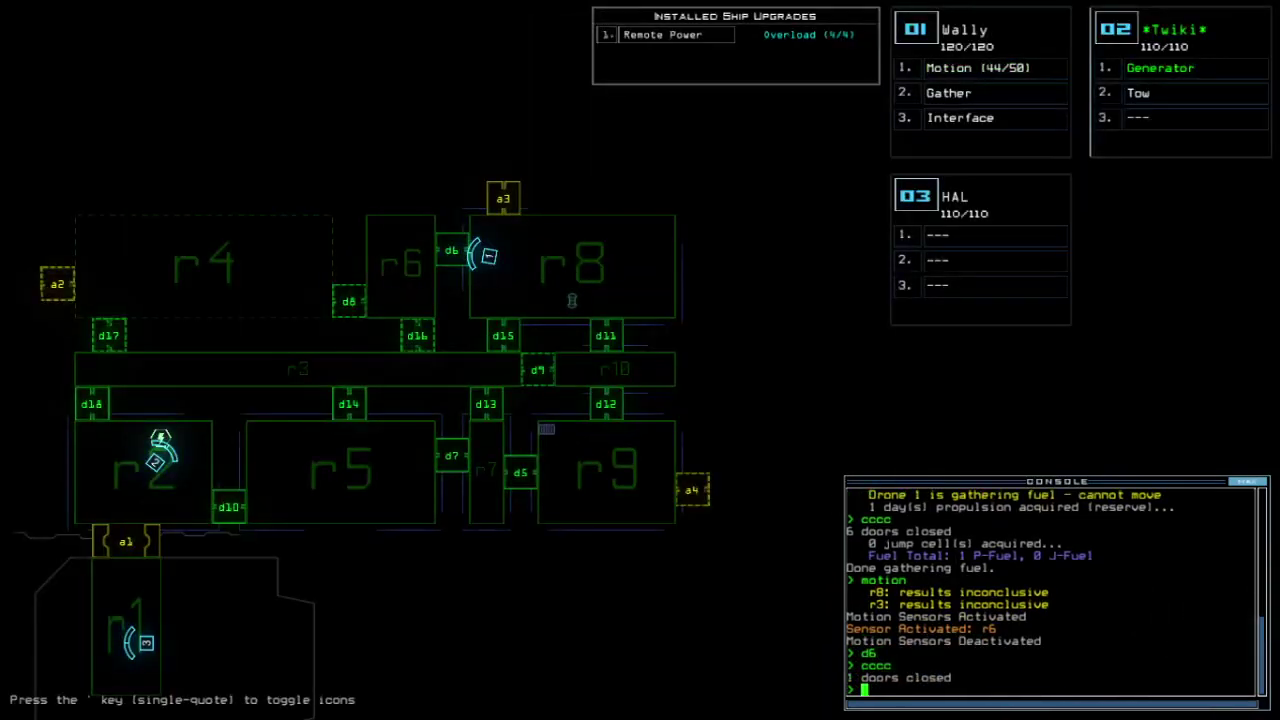
type("5")
Step: Open door d15, drive Wally into r3 to collect scrap, and close doors
key("Return")
key("space")
key("Up")
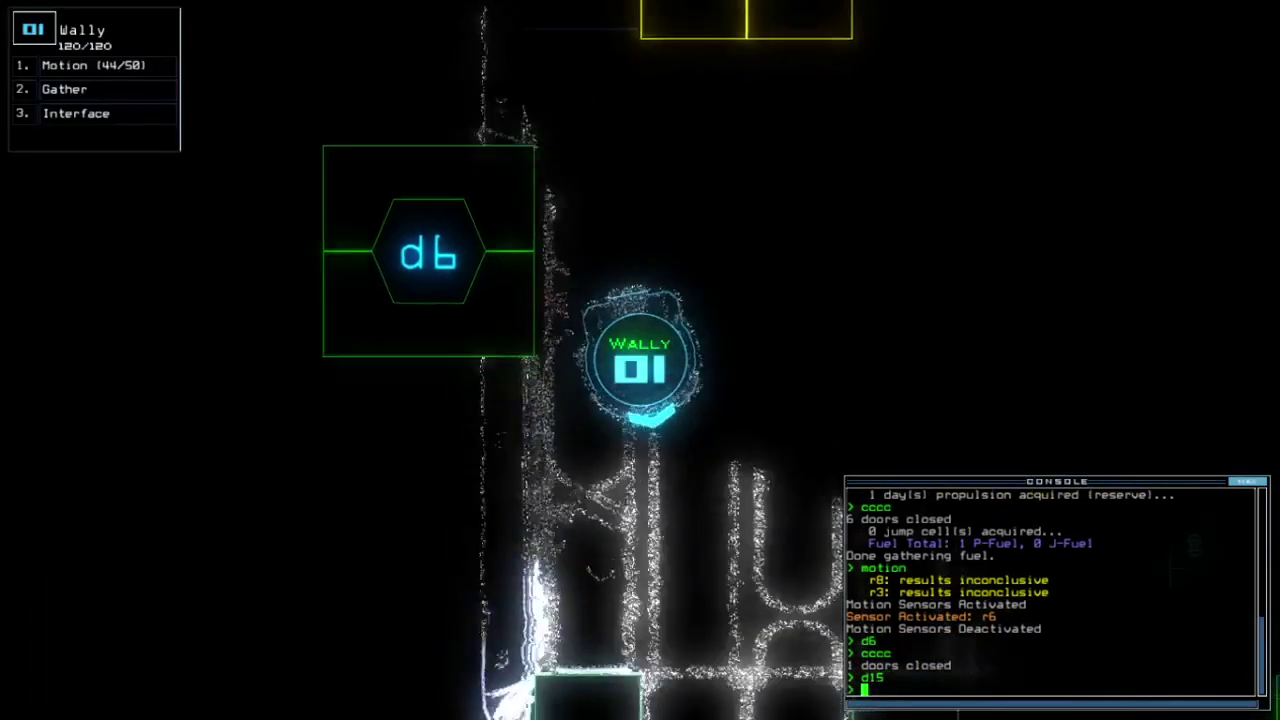
key("Up")
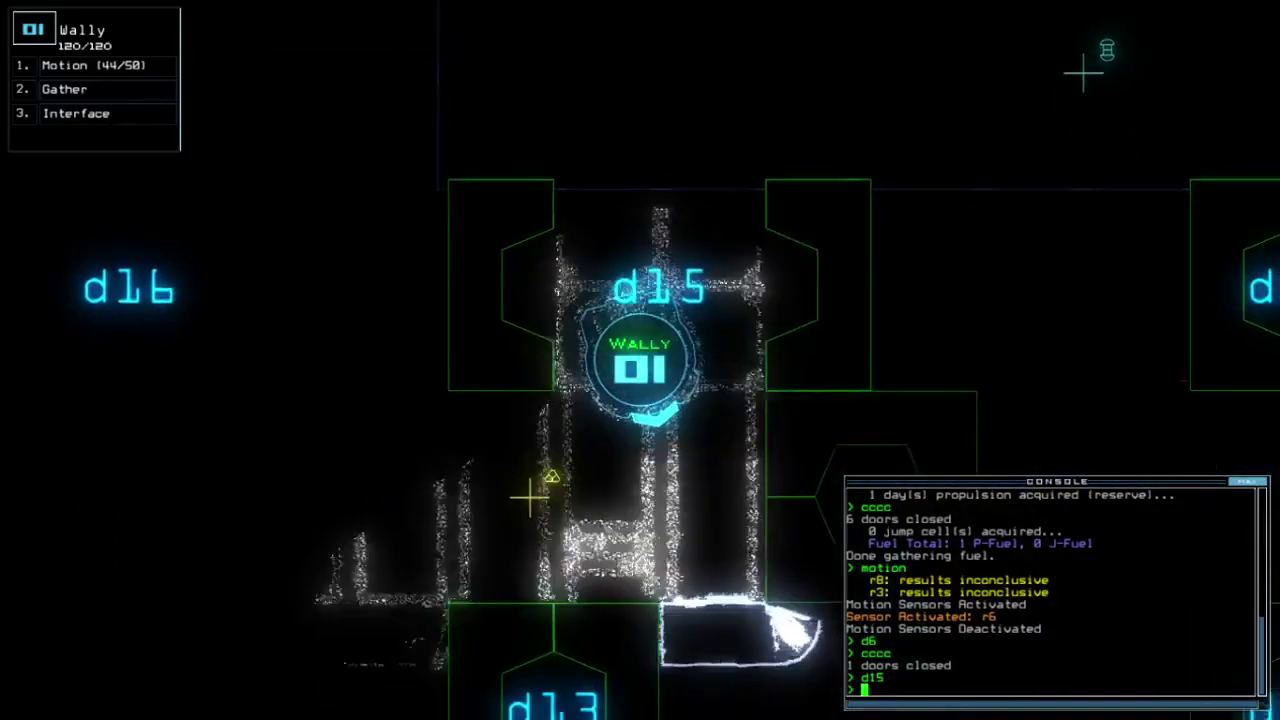
type("g")
key("Return")
key("space")
type("cccc")
key("Return")
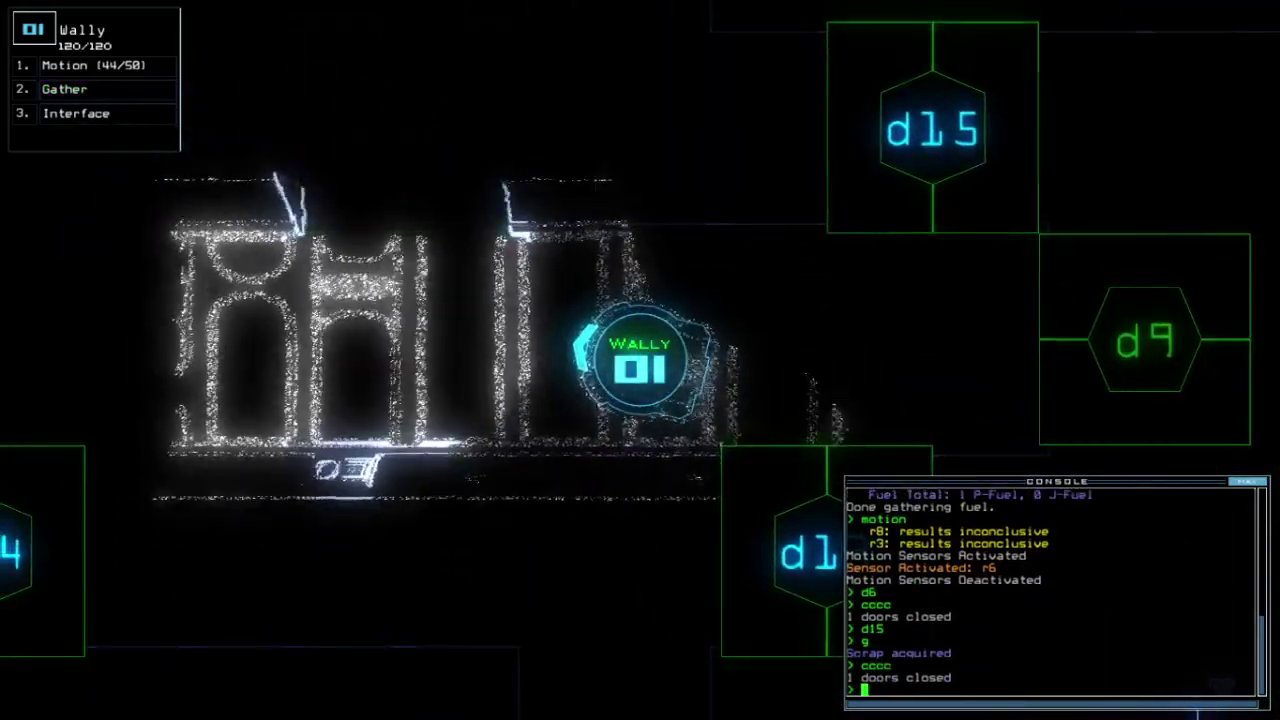
type("3motion 1")
Step: Run HAL's motion scan, drive it through airlock a1, and open door d18 into r3
key("Return")
key("space")
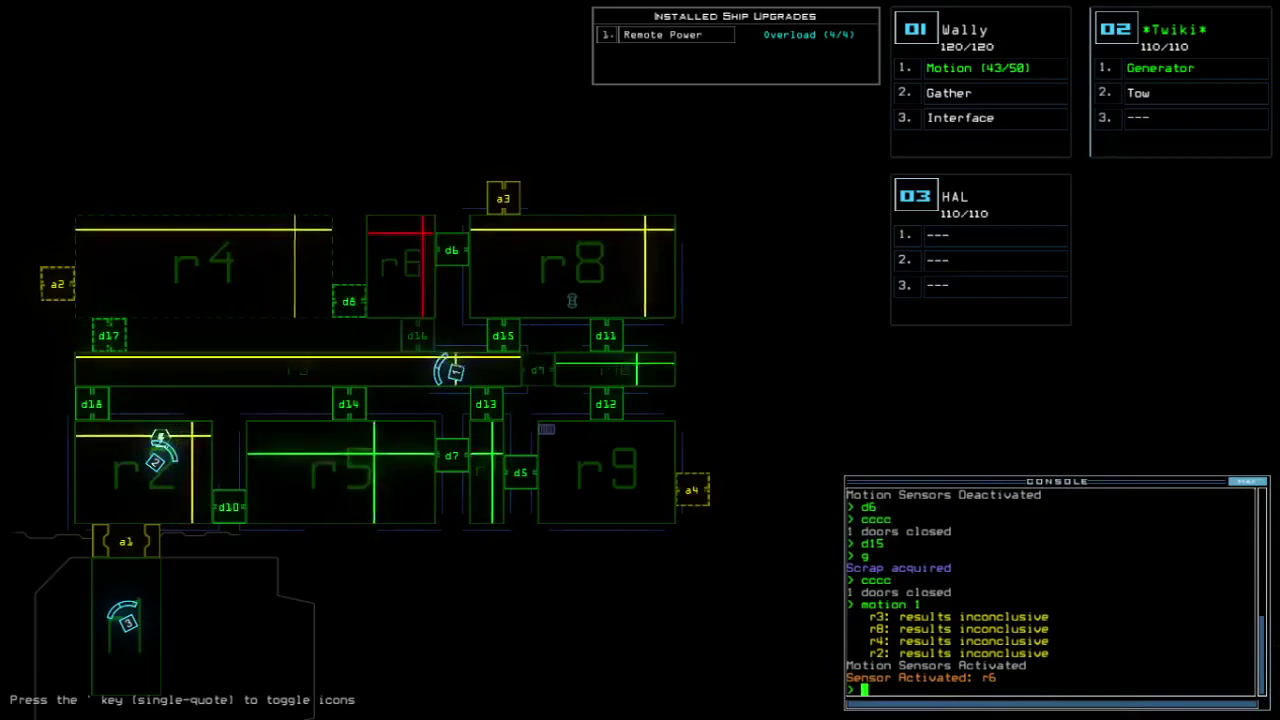
key("space")
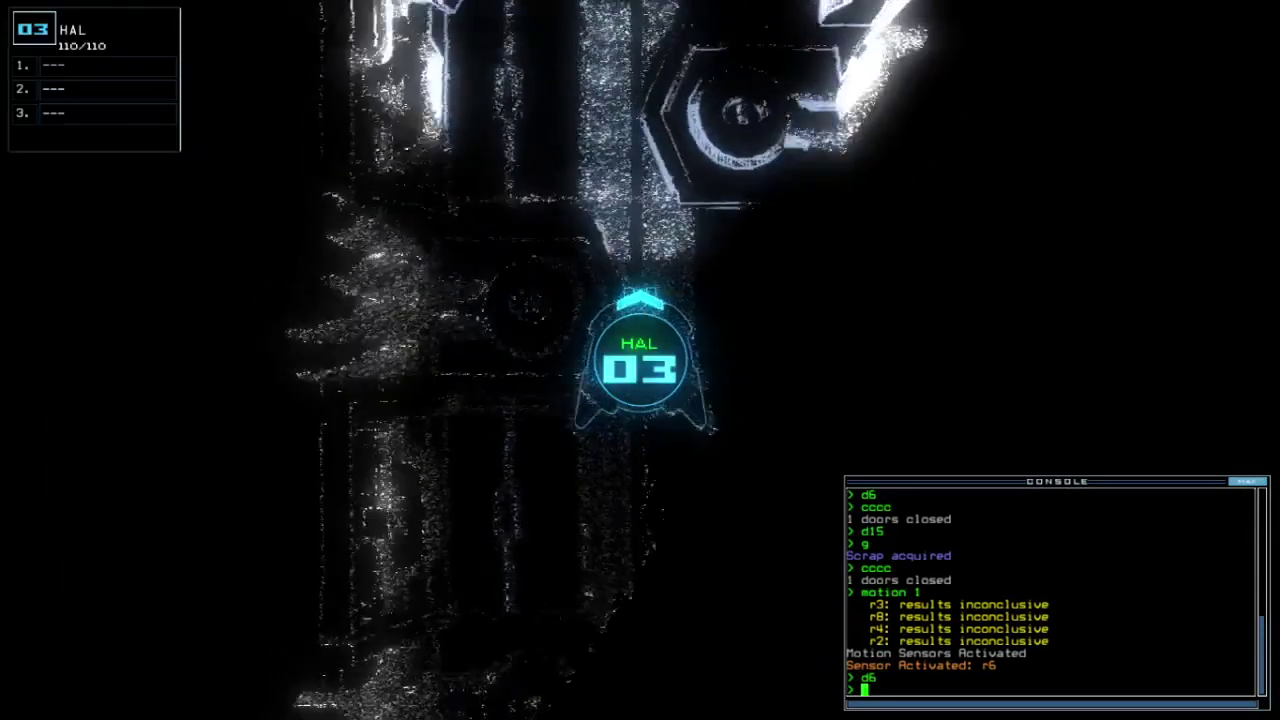
key("Up")
key("Up")
key("Up")
key("Up")
key("Up")
key("Up")
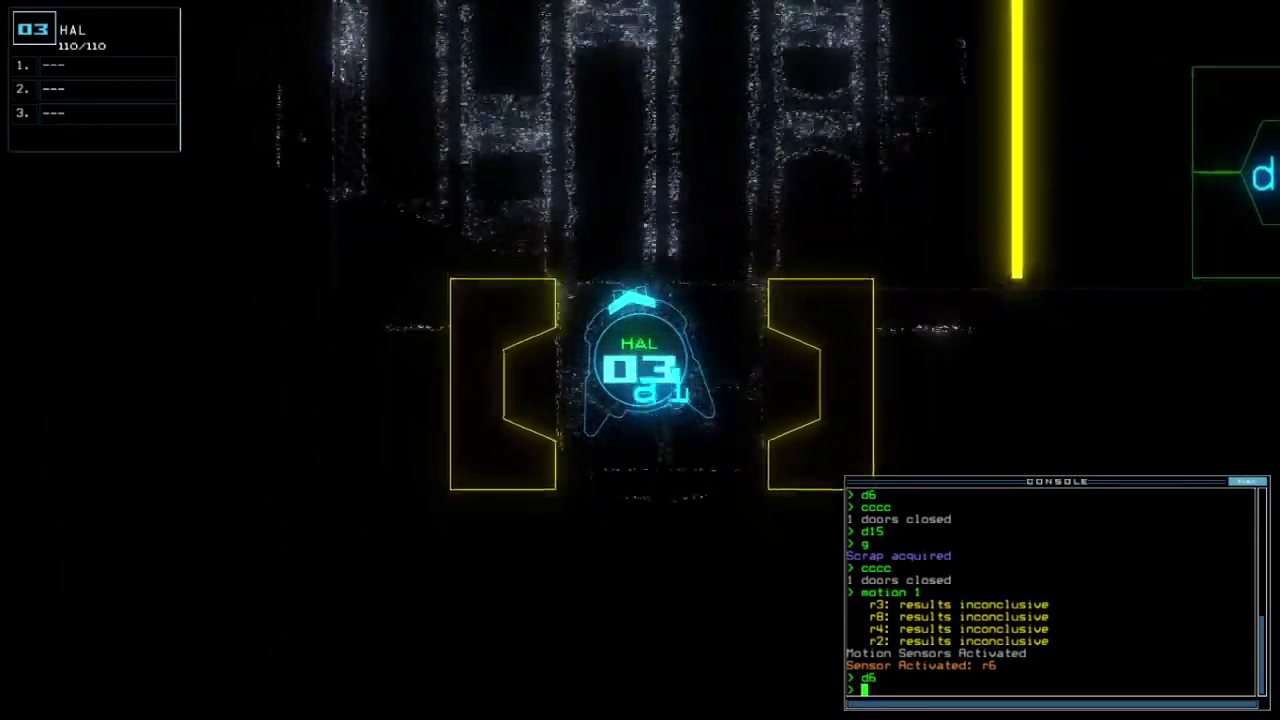
key("Up")
key("Up")
key("Up")
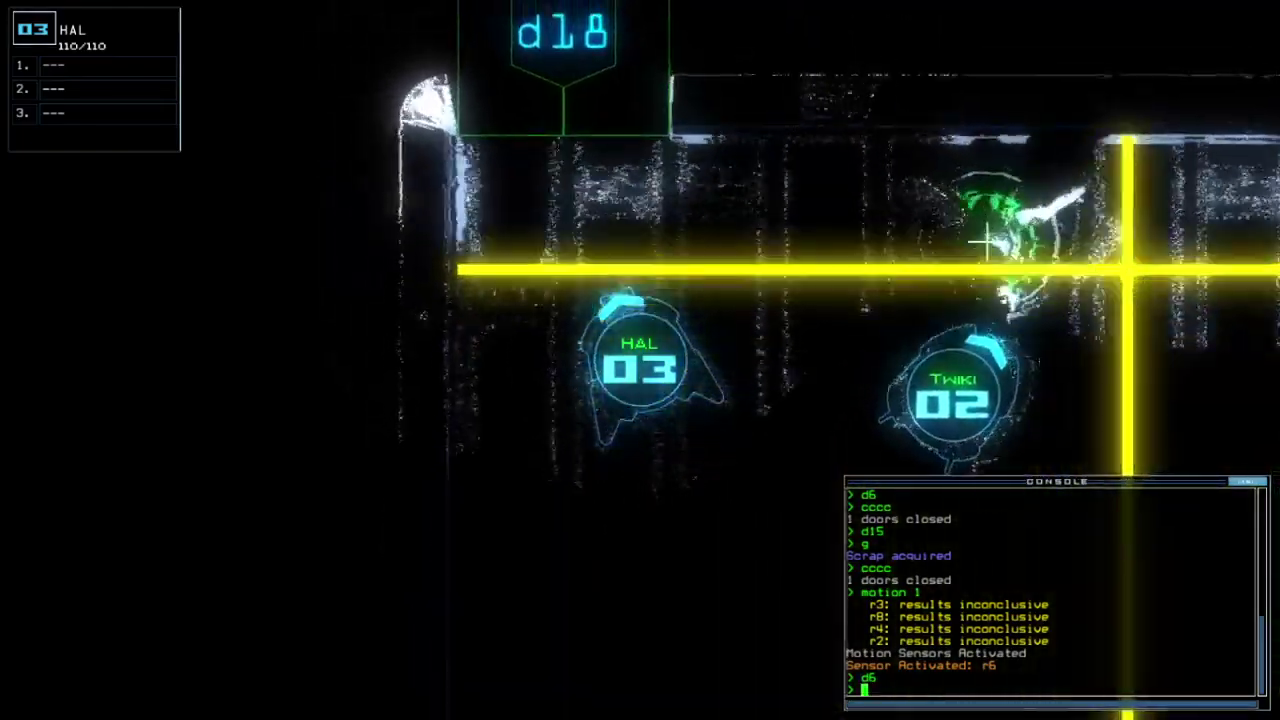
type("d18")
key("Return")
key("Up")
key("Up")
key("Up")
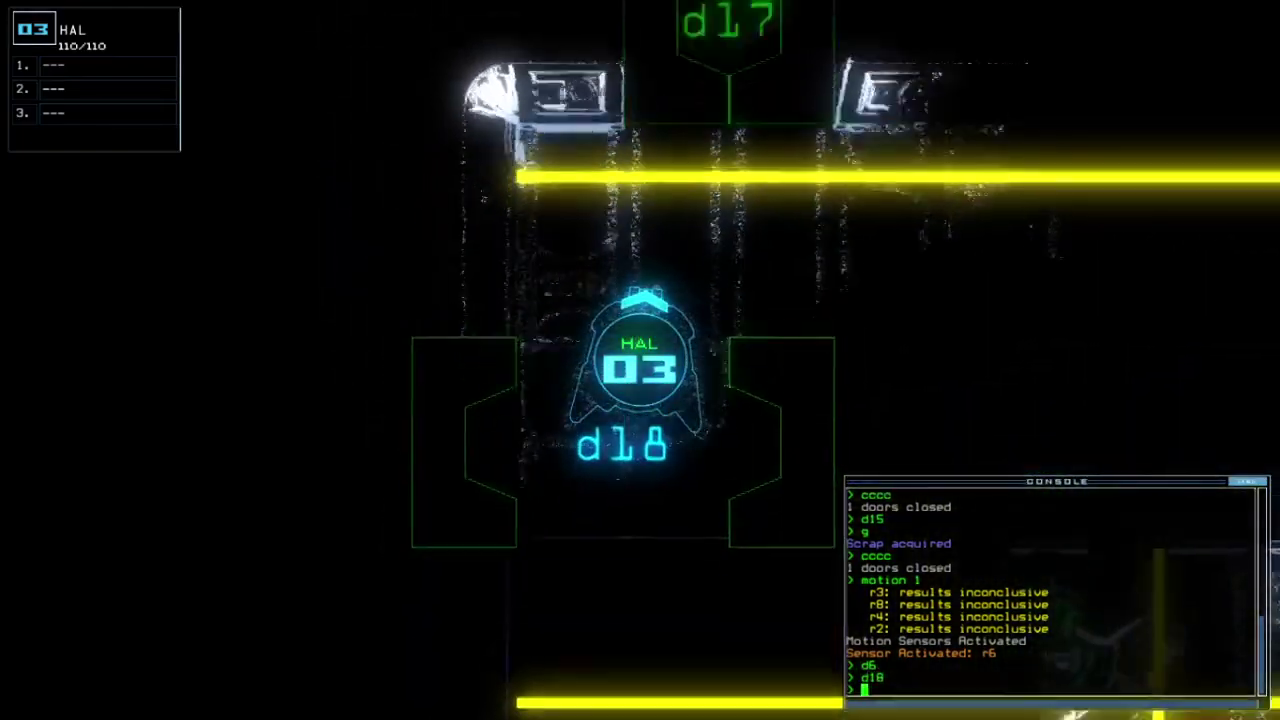
key("Right")
key("Right")
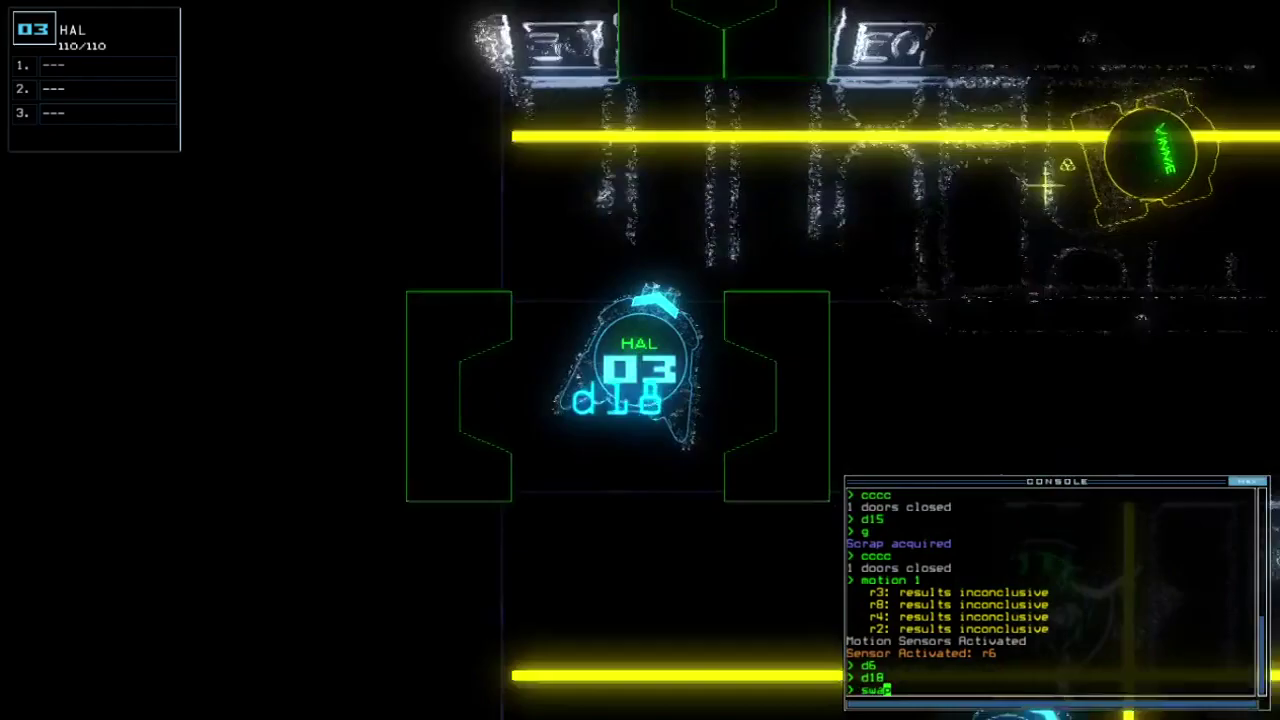
type("swap")
Step: Equip HAL with Tow and Stealth and start towing the drone Vinnie
key("Return")
key("Return")
key("Escape")
key("Right")
key("Right")
key("Right")
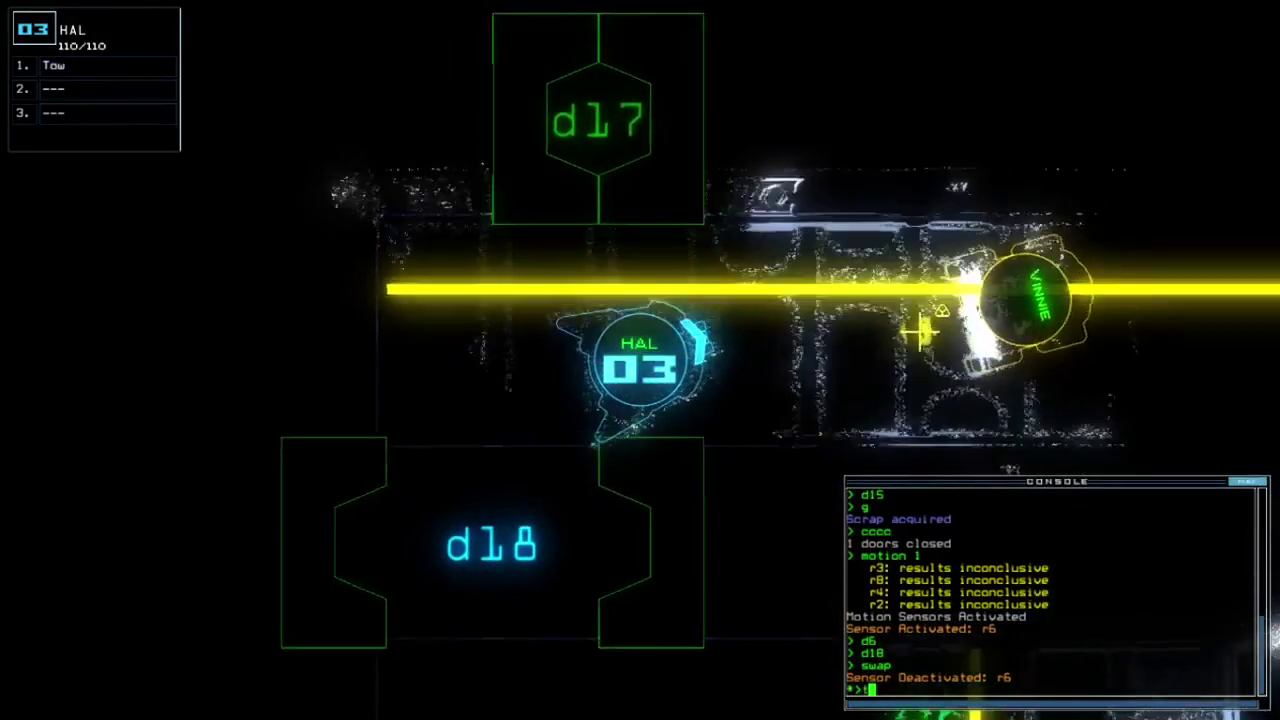
type("tow")
key("Return")
type("cccc")
key("Return")
key("Escape")
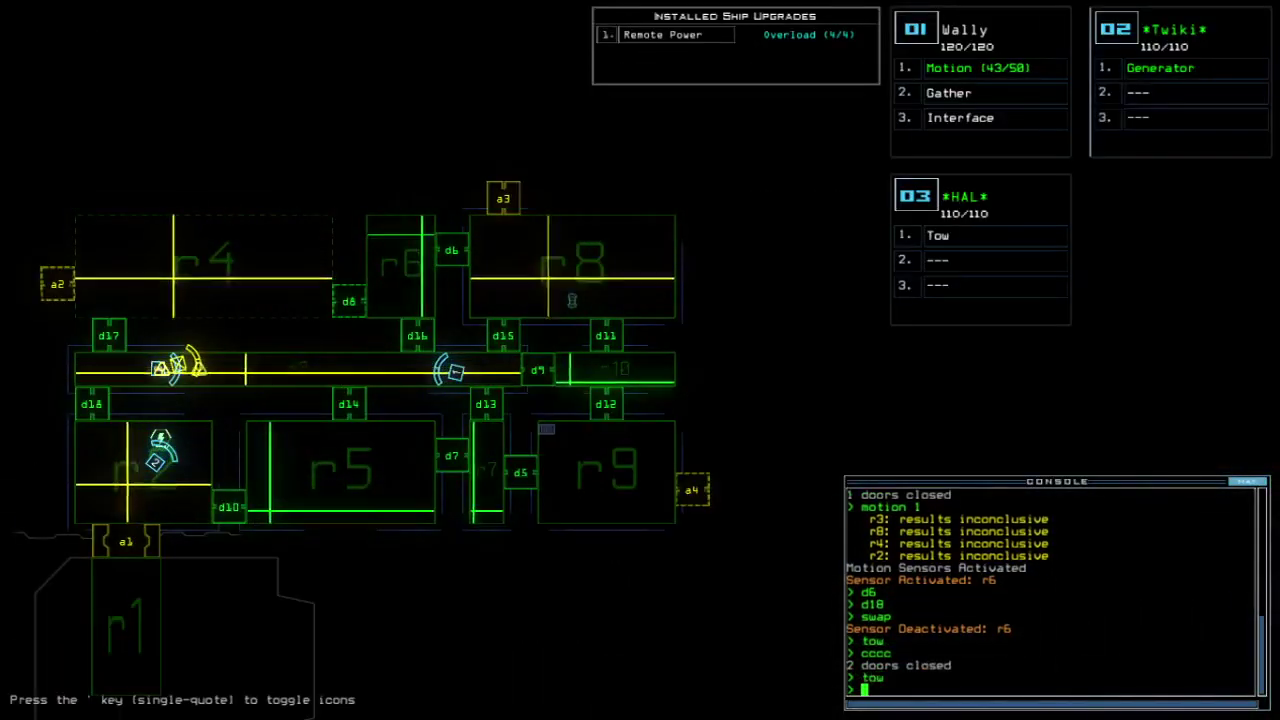
key("Return")
type("3swap")
key("Return")
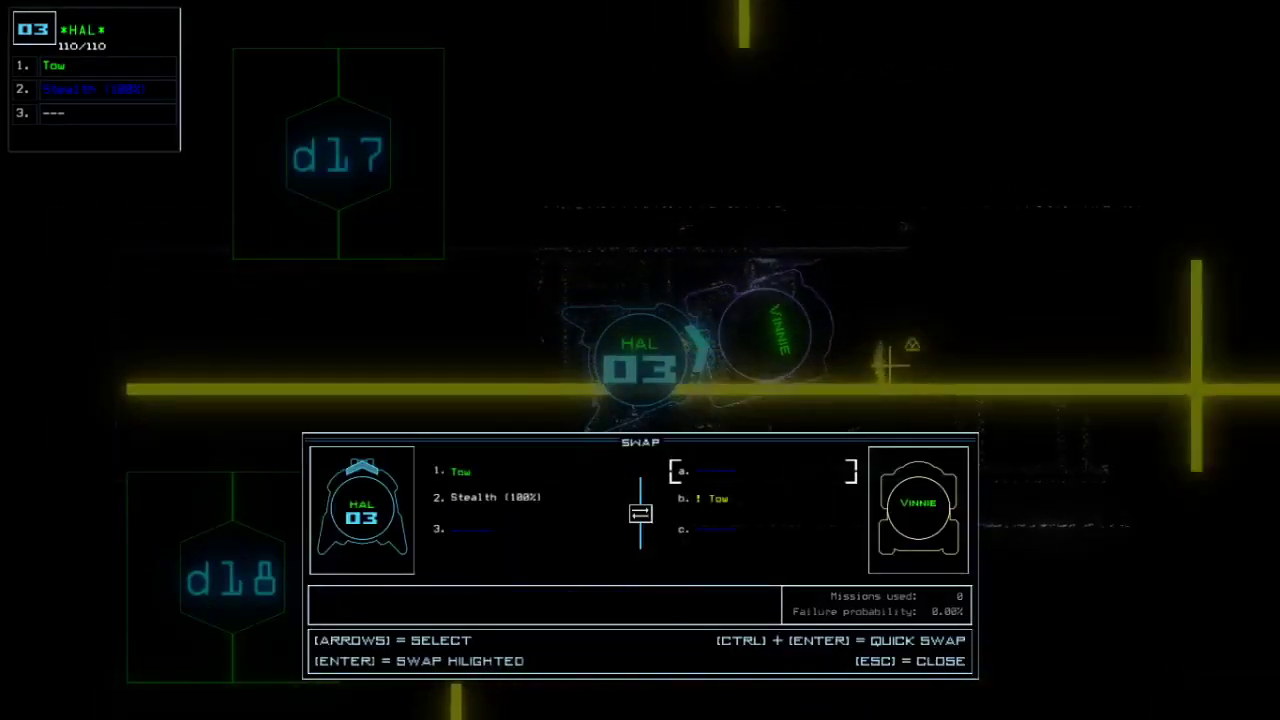
key("Escape")
Step: Drive Wally back along the corridor and collect two pieces of scrap
key("1")
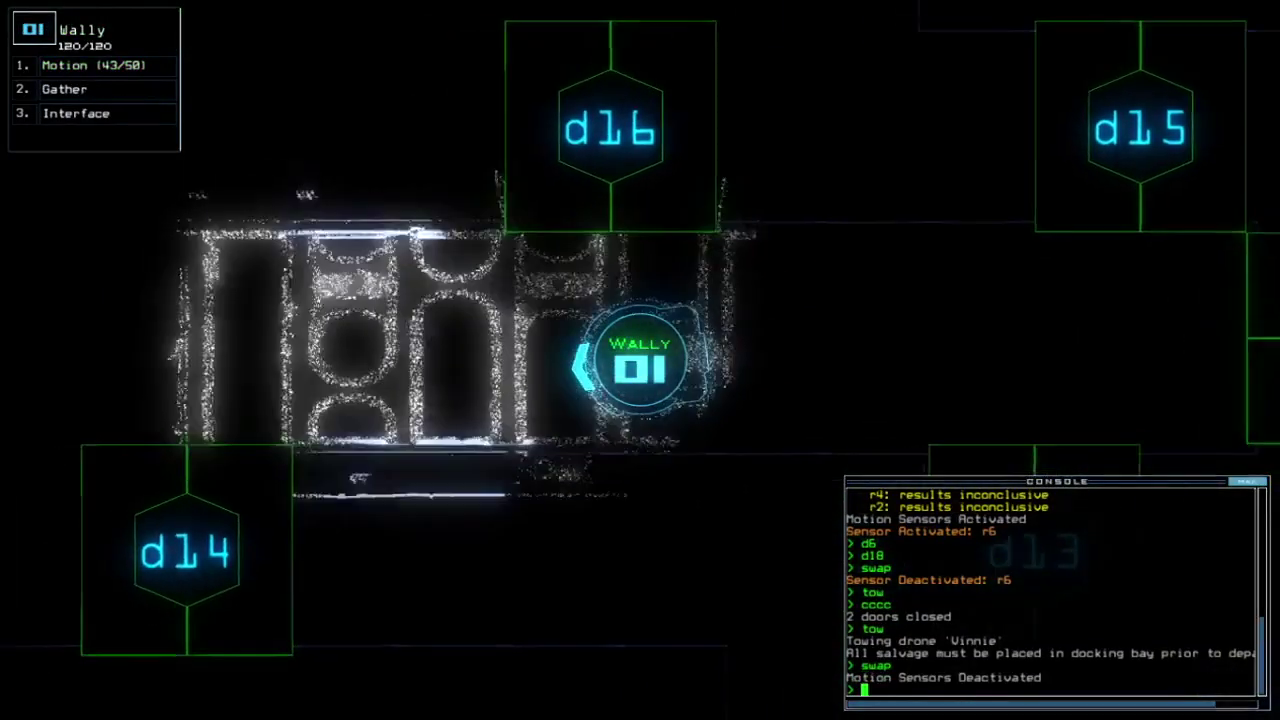
key("Left")
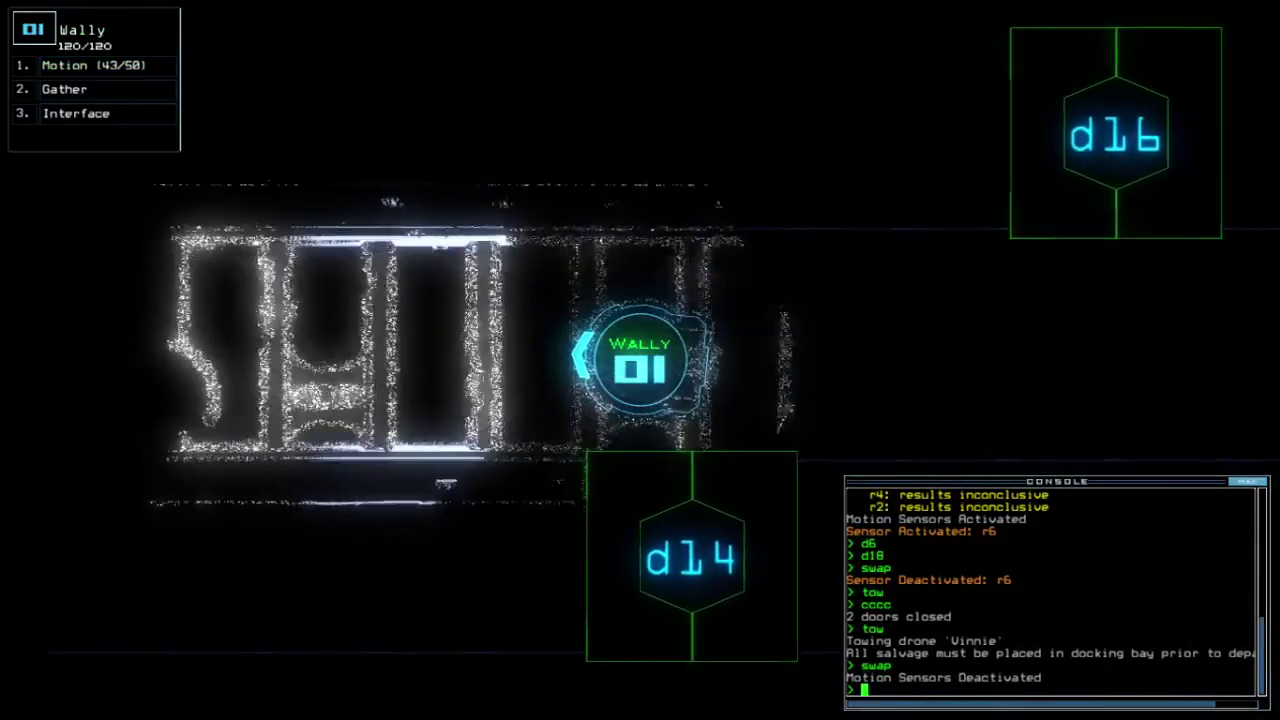
key("Left")
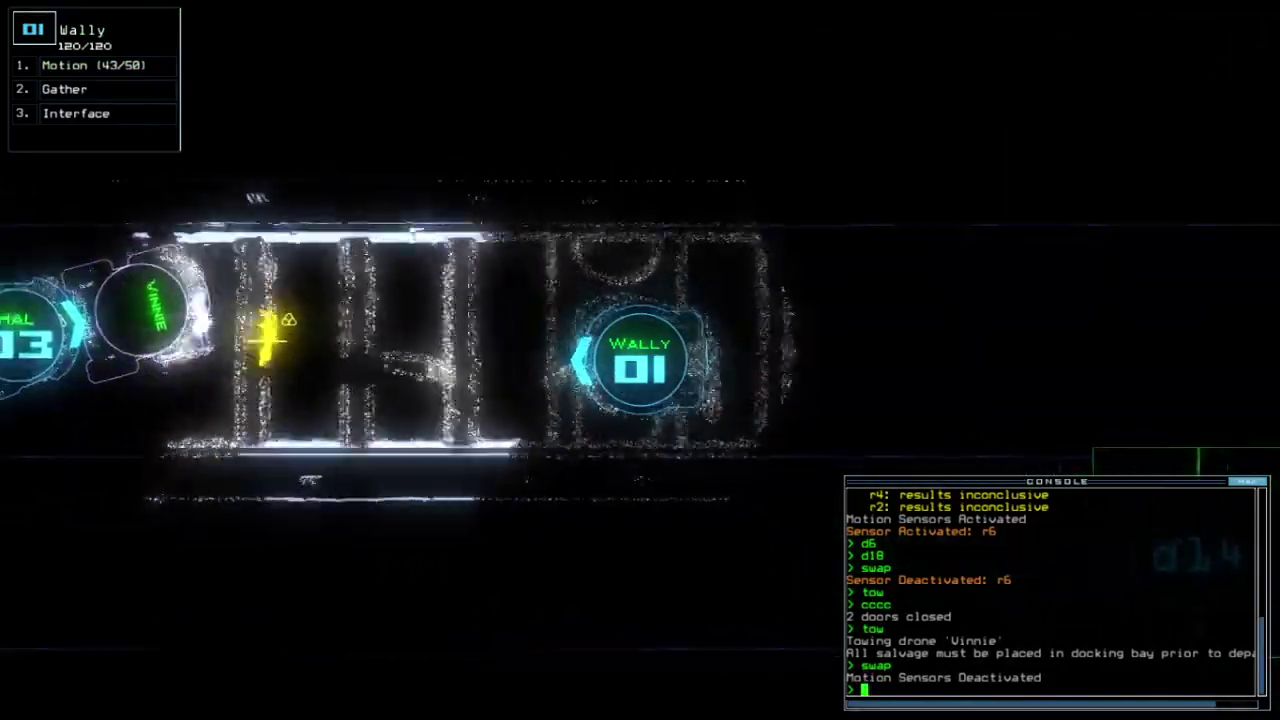
type("g")
key("Return")
type("g")
key("Return")
key("space")
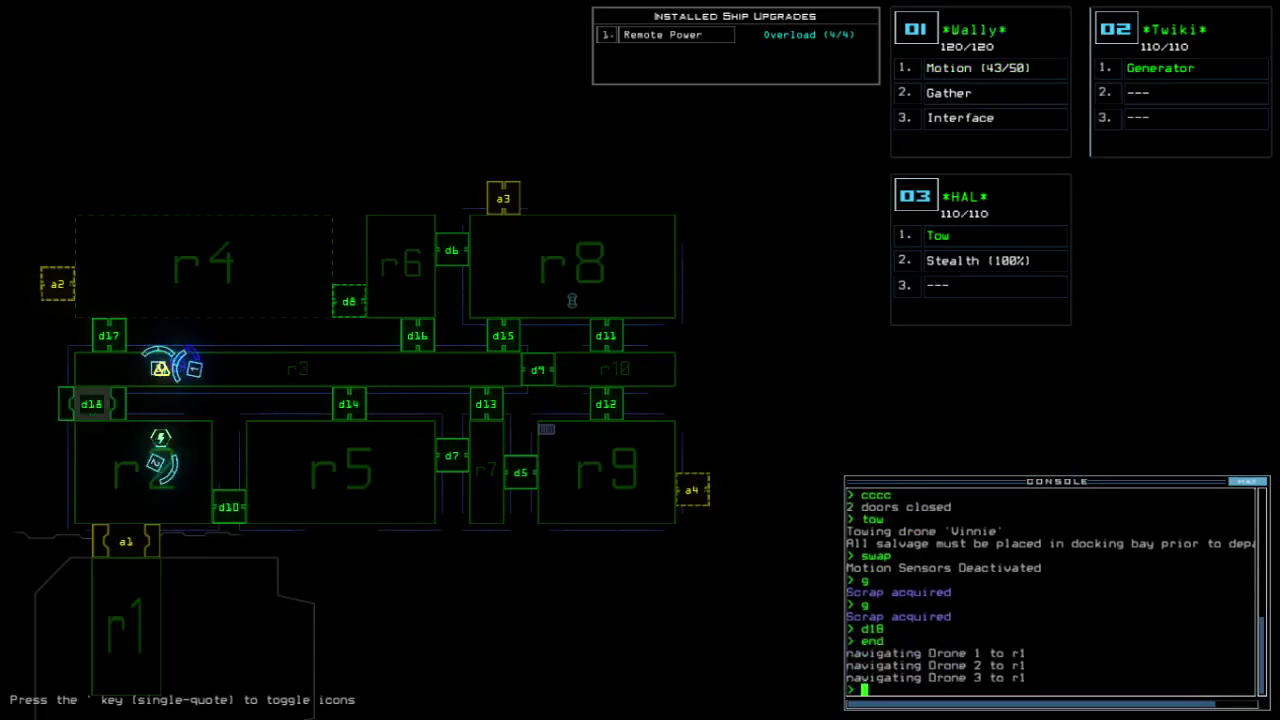
Step: Gather another load of scrap with Wally, then check on HAL
key("space")
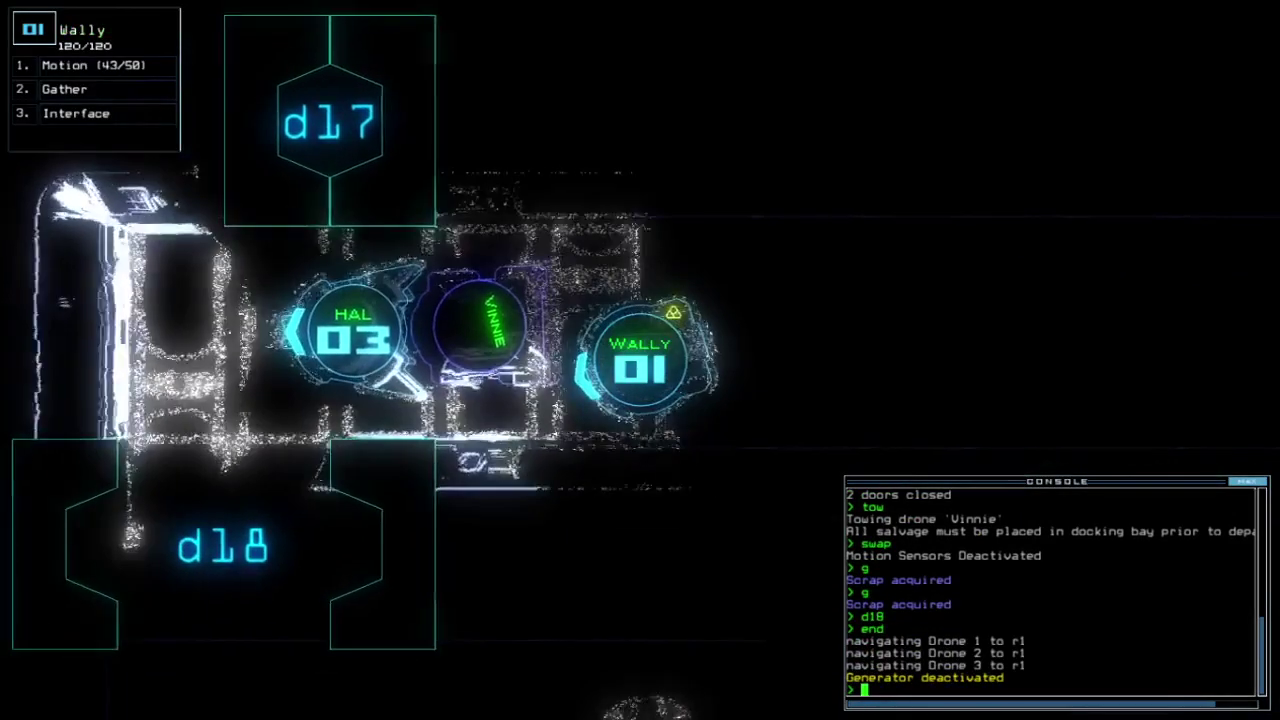
type("g")
key("Return")
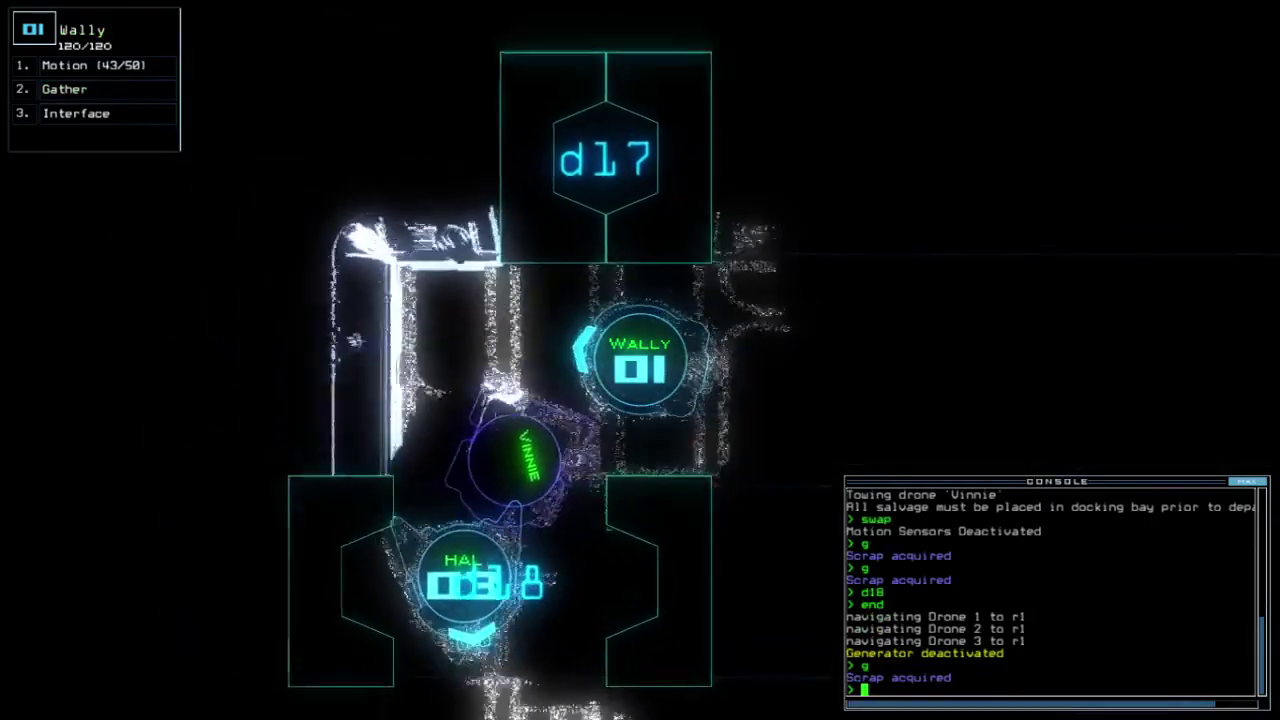
key("3")
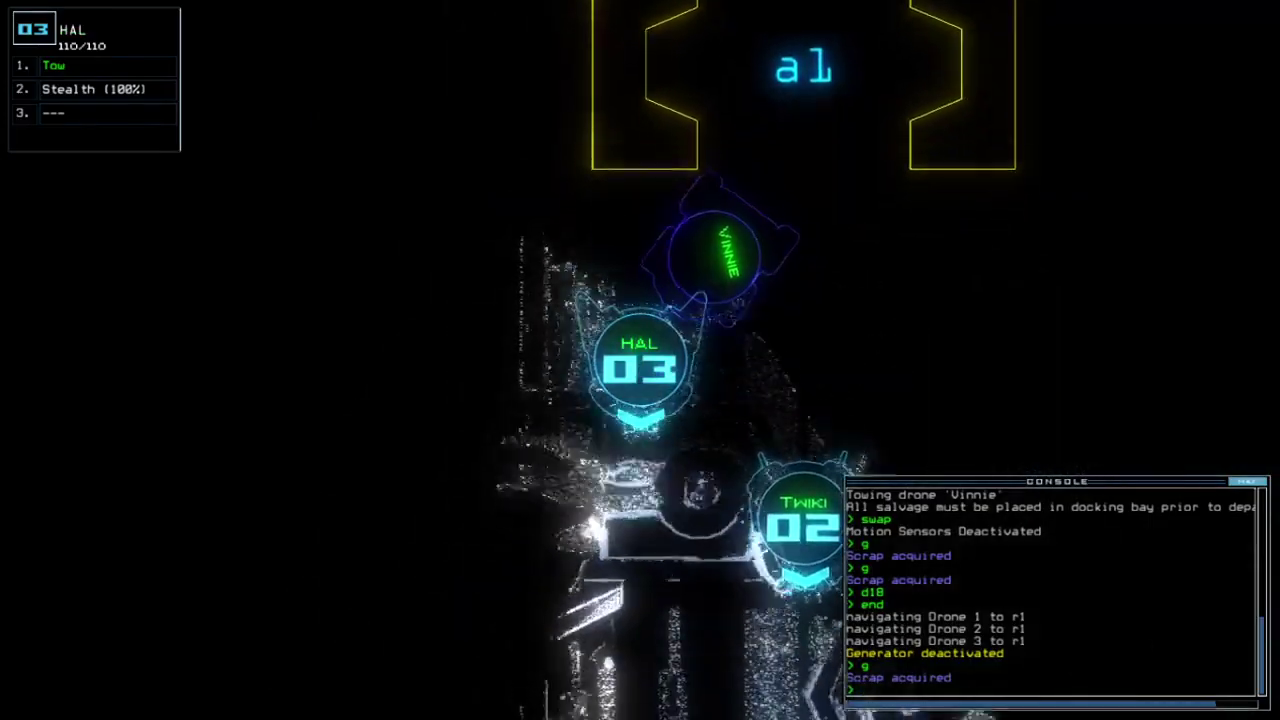
Step: Dock Twiki at a1, take Vinnie's Stealth module, and move Twiki north to the generator
key("2")
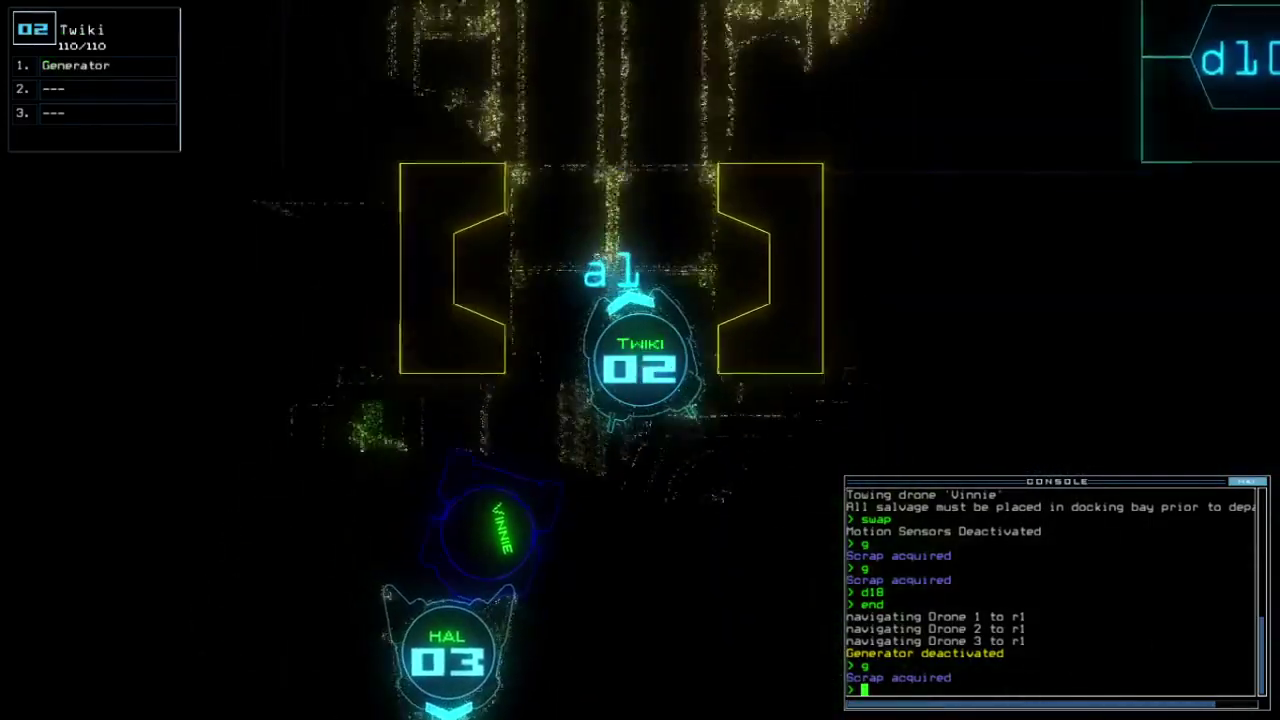
key("Up")
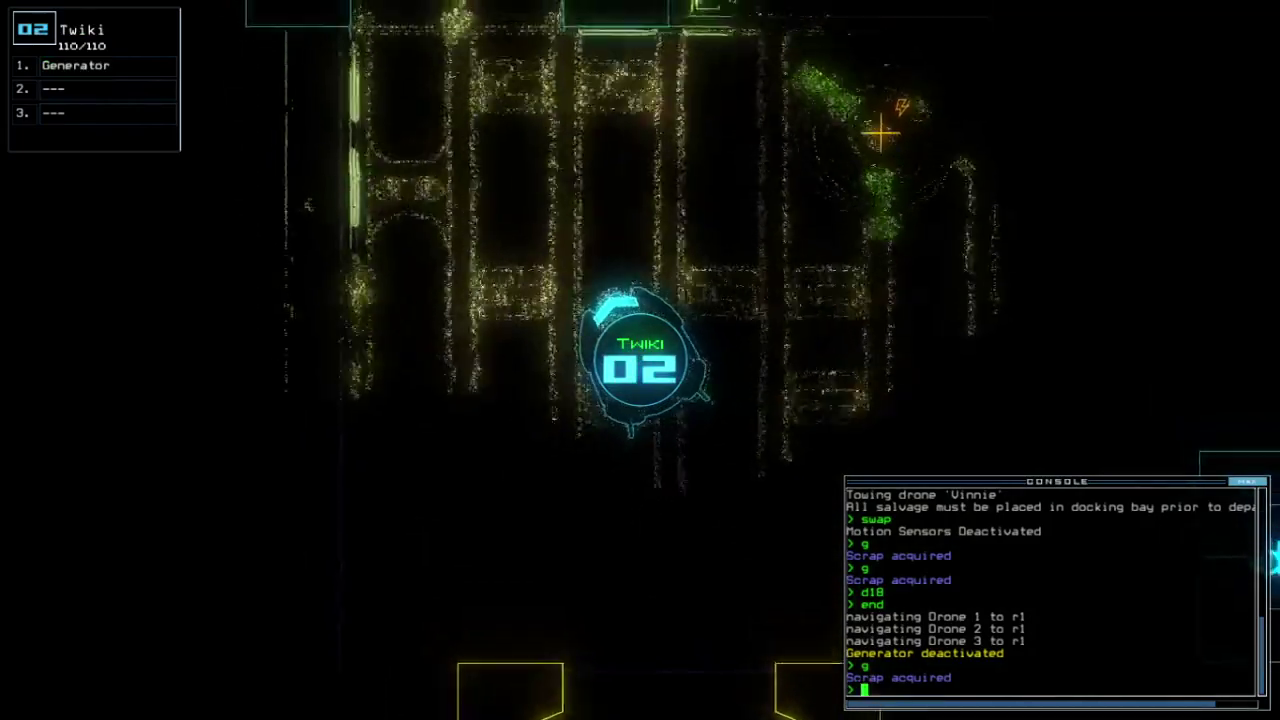
key("Down")
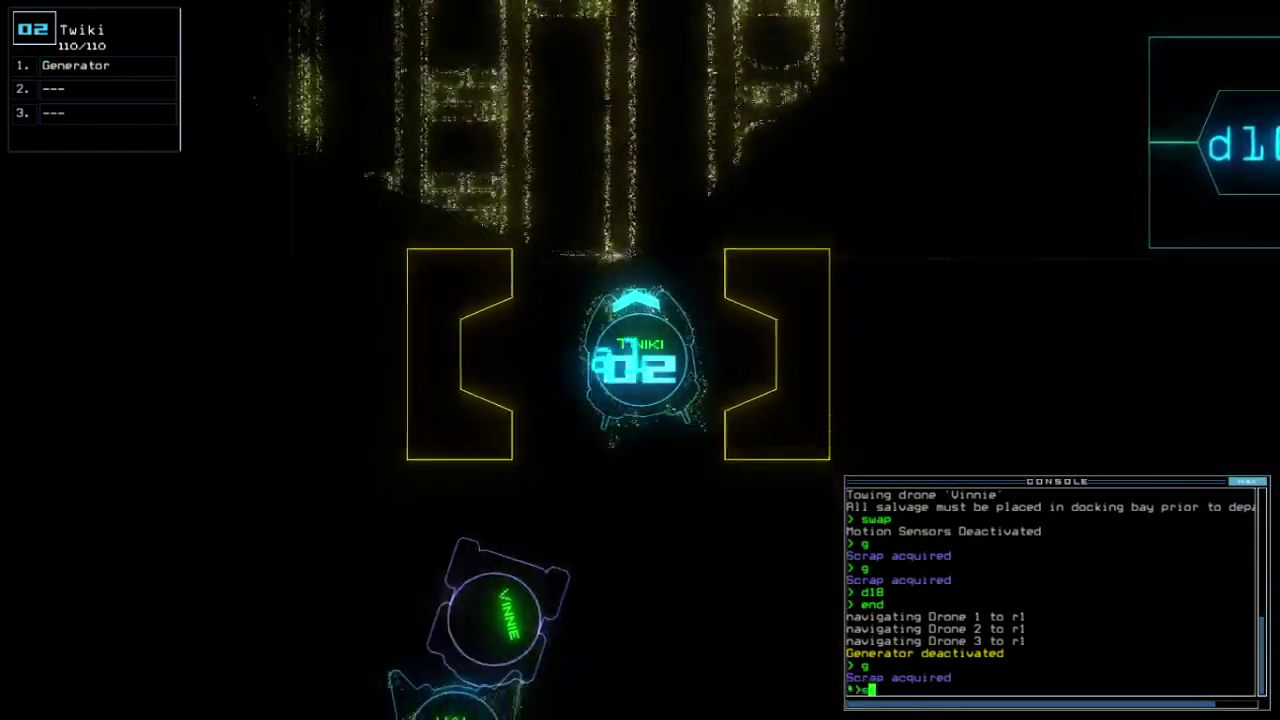
type("swap")
key("Return")
key("Escape")
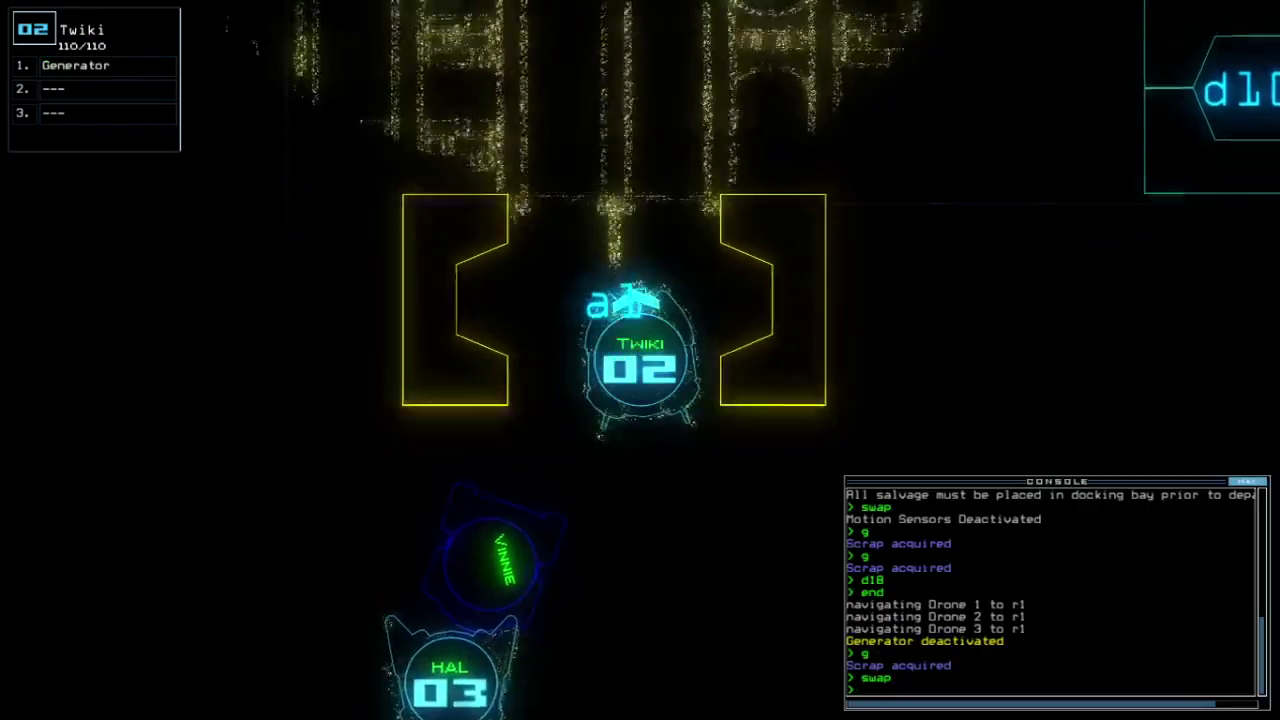
type("3")
key("Return")
key("Return")
key("Escape")
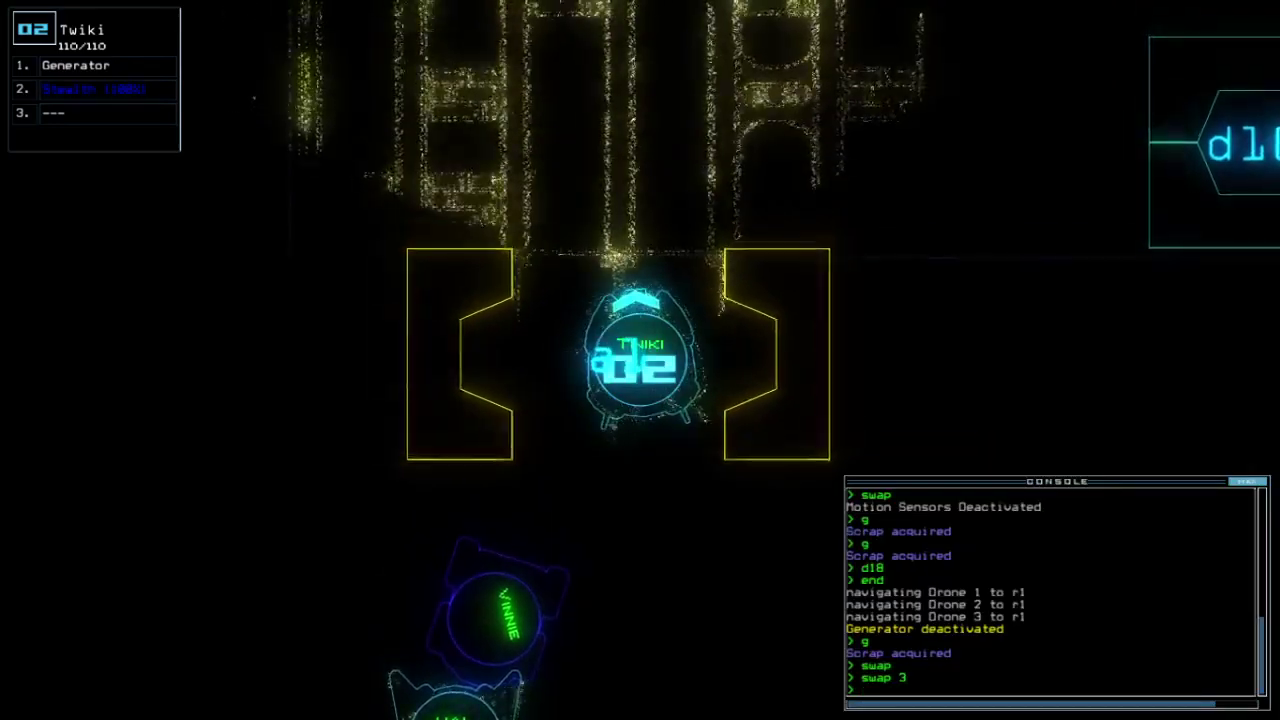
key("space")
key("space")
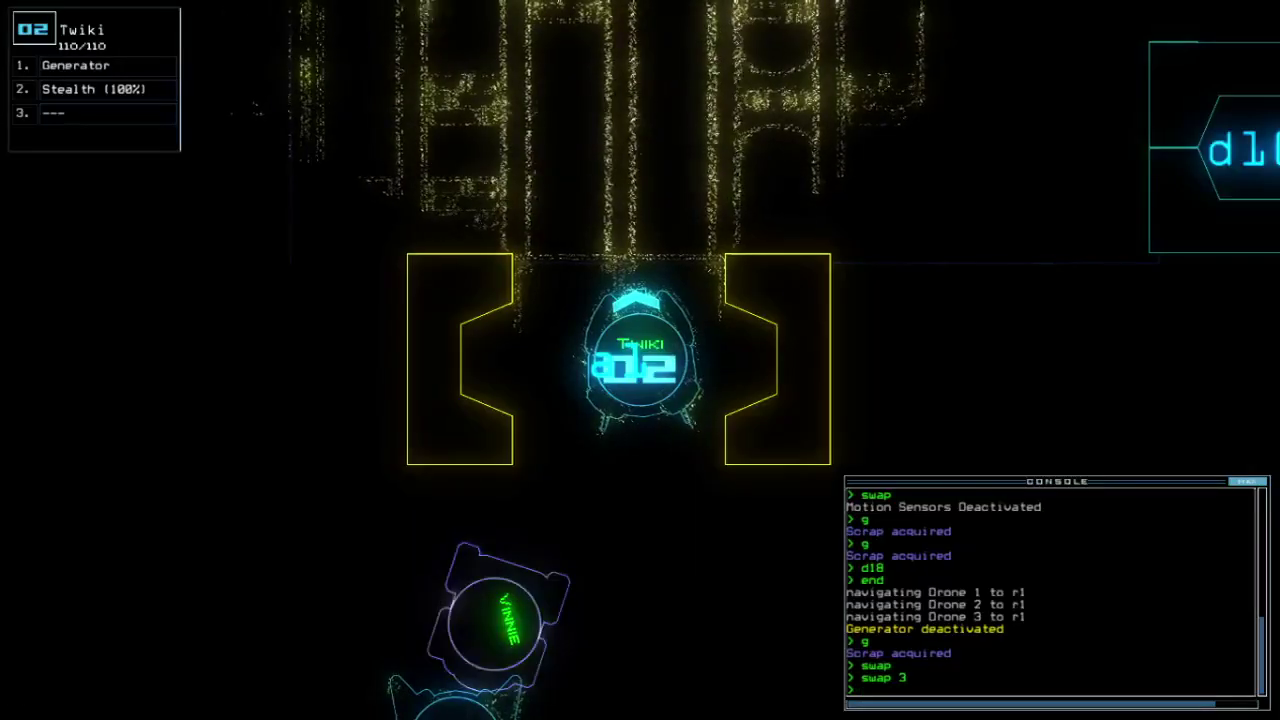
key("Up")
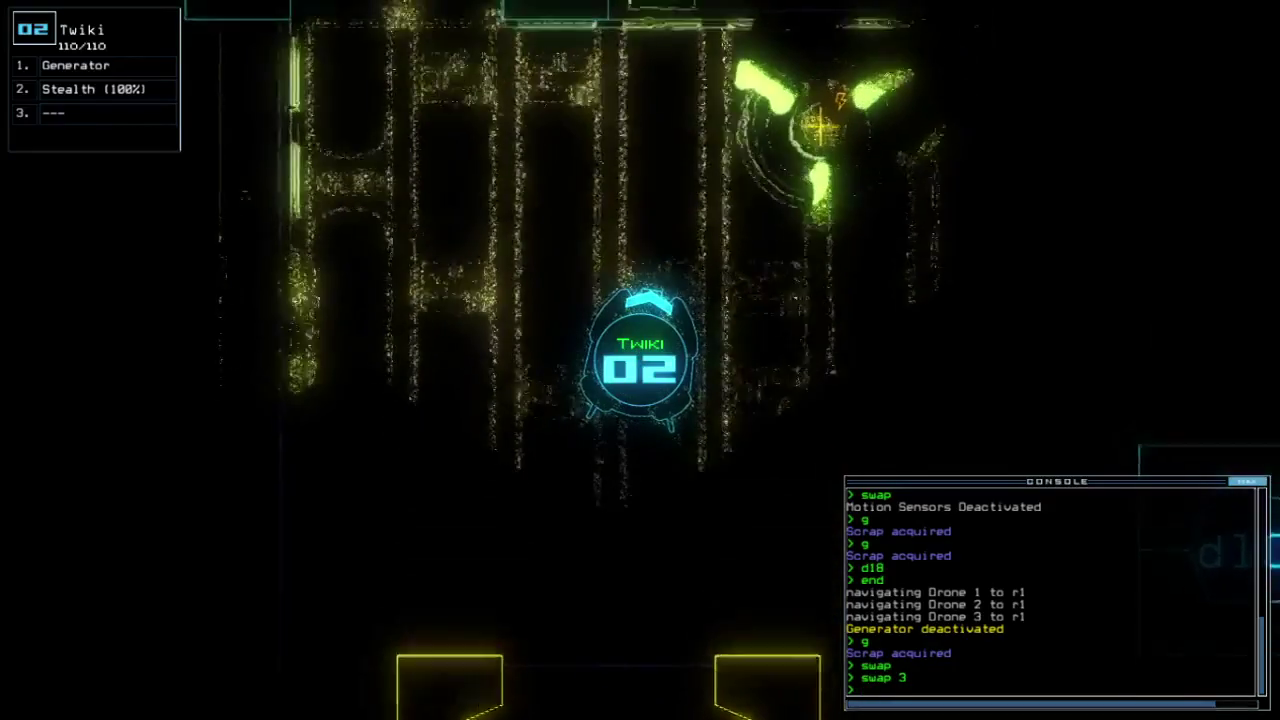
type("swap")
Step: Pass Stealth from Twiki to Wally, sneak Wally through d17 and d8, and send Twiki to r1
key("Return")
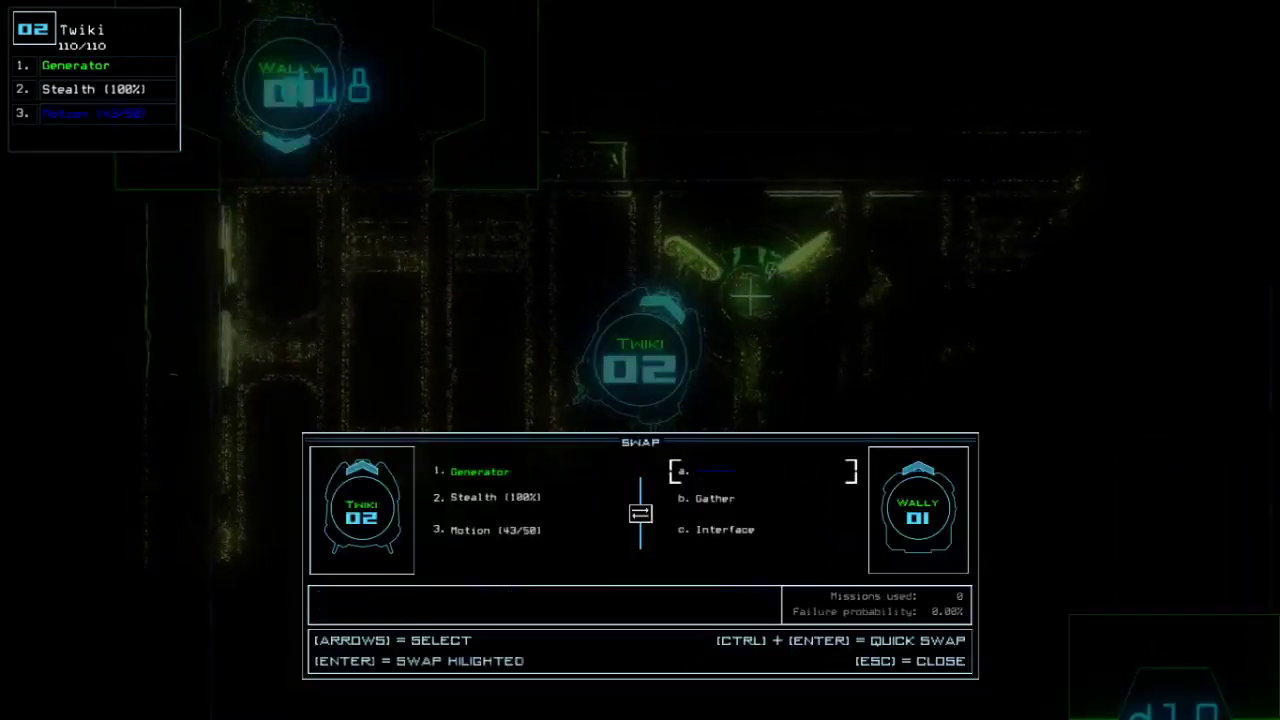
key("Return")
key("1")
key("Up")
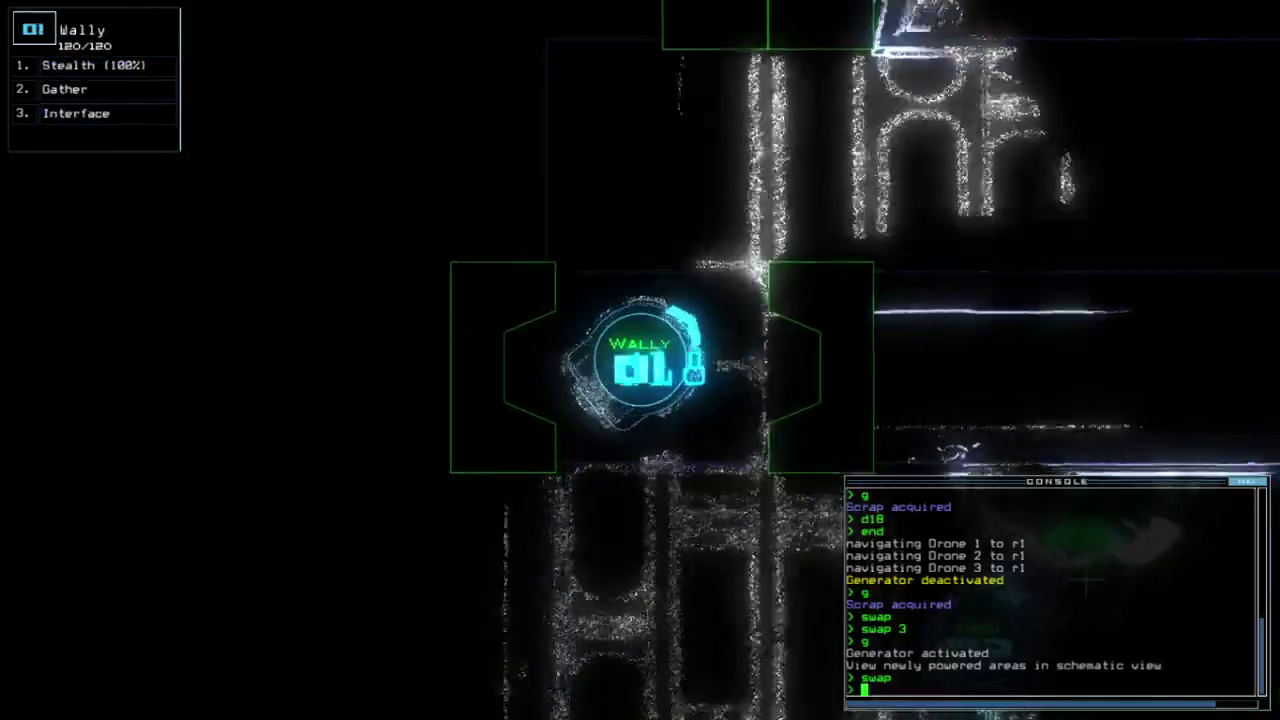
type("cccc")
key("Return")
type("st;d17")
key("Return")
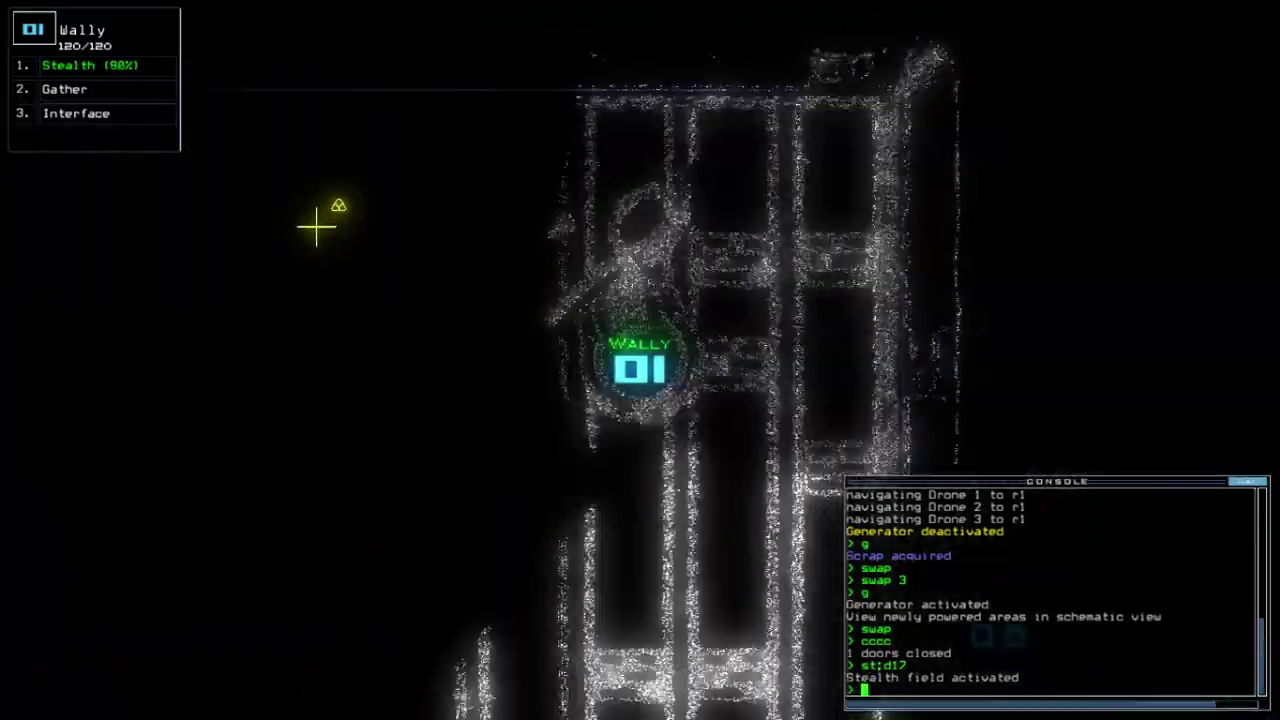
type("d8")
key("Return")
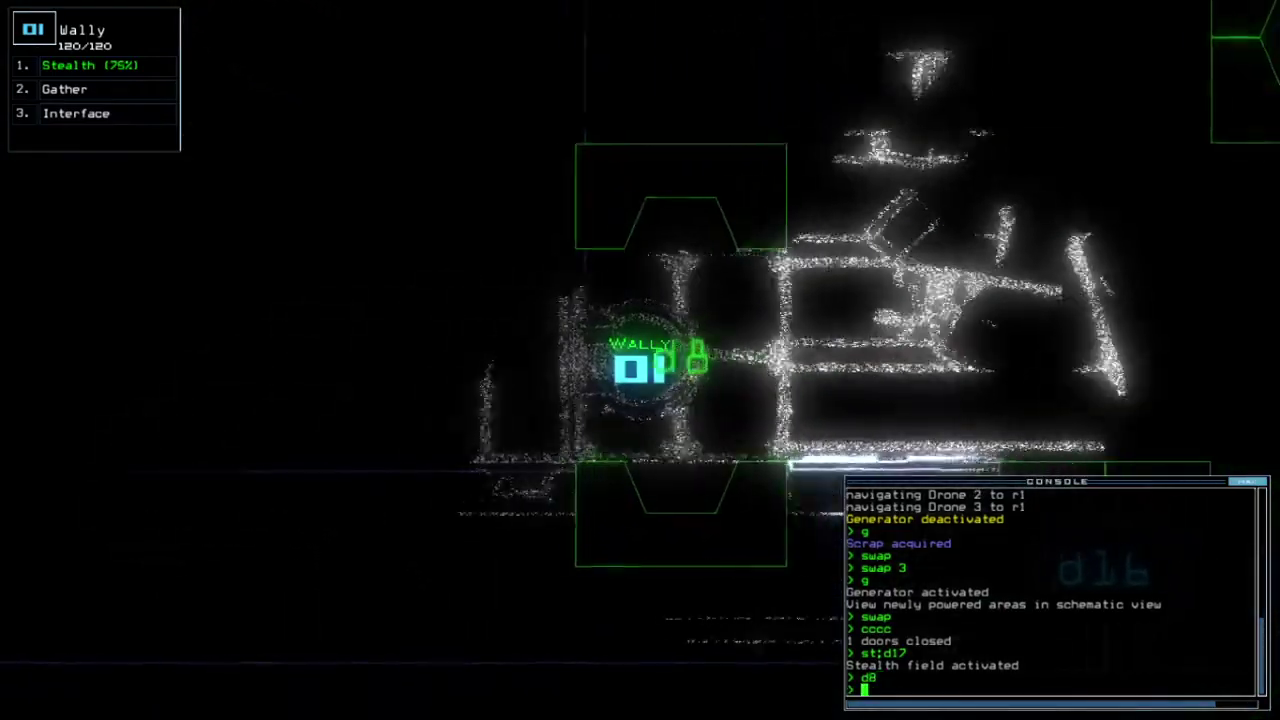
type("back 2")
key("Return")
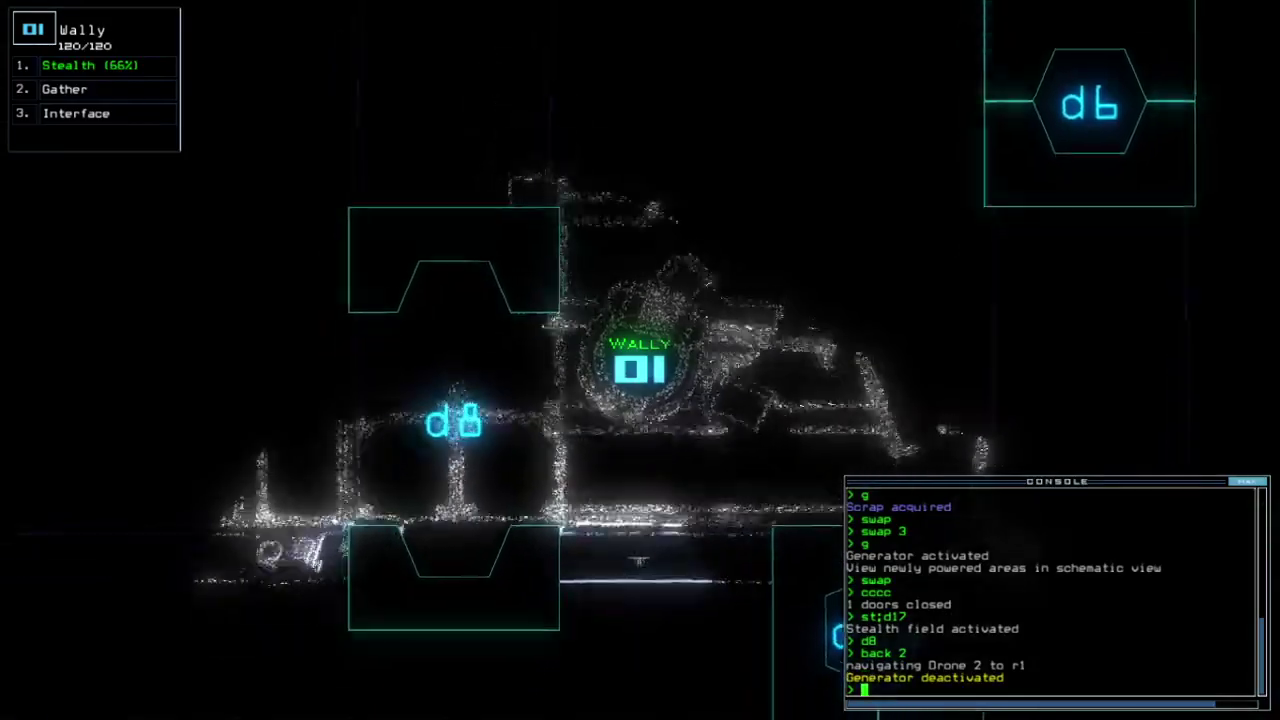
type("st")
Step: Turn off stealth, redock at airlock a2, gather scrap, release Vinnie, and give Twiki Tow
key("Return")
key("space")
type("dd a")
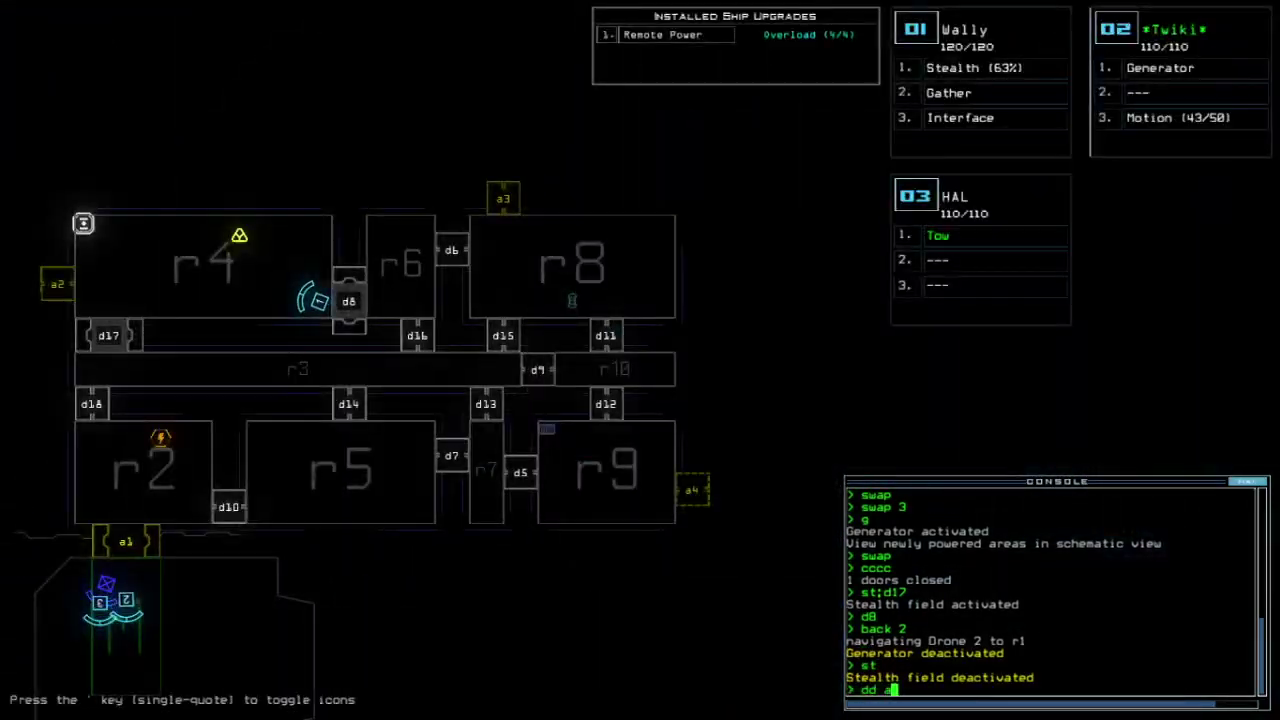
key("space")
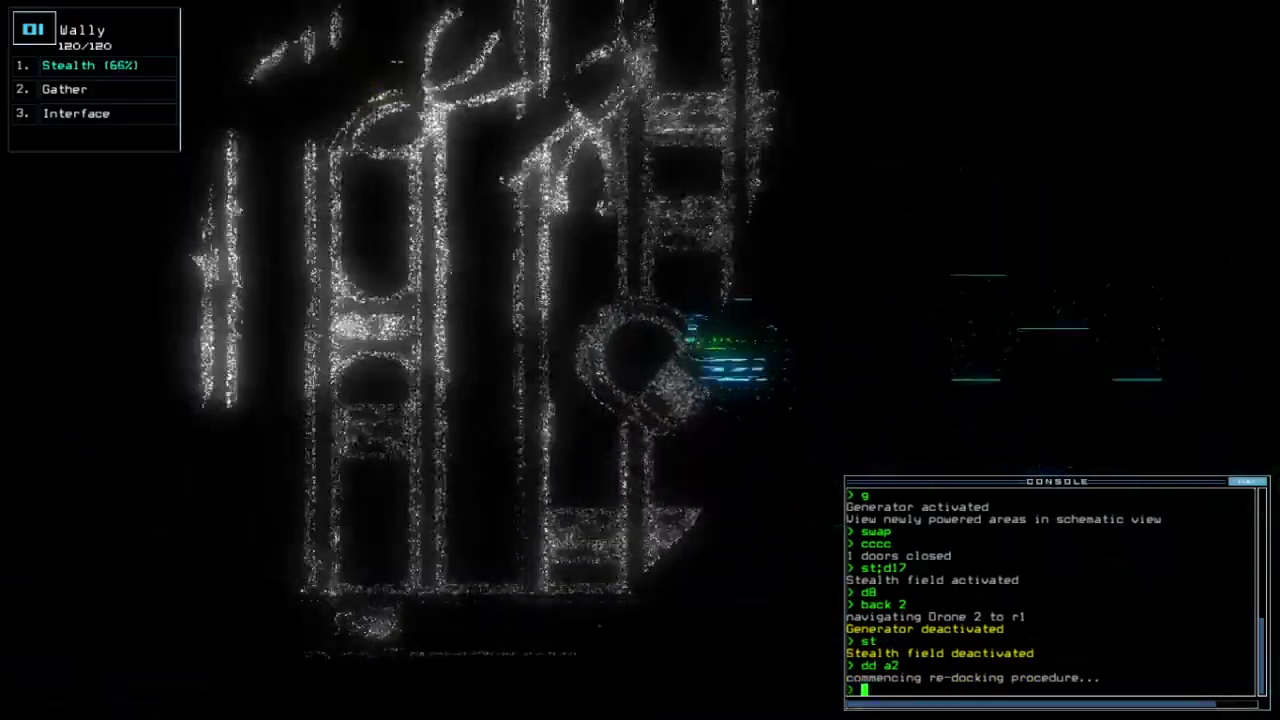
type("g;arr ;")
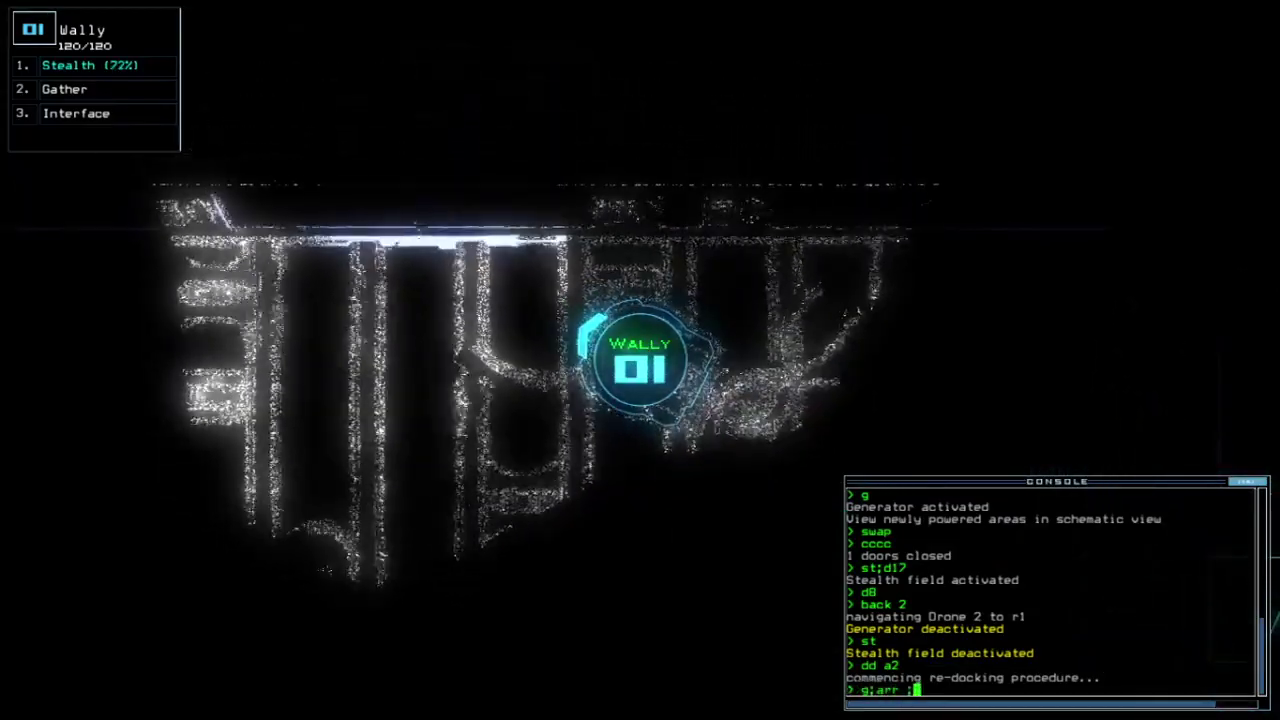
type("end")
key("Return")
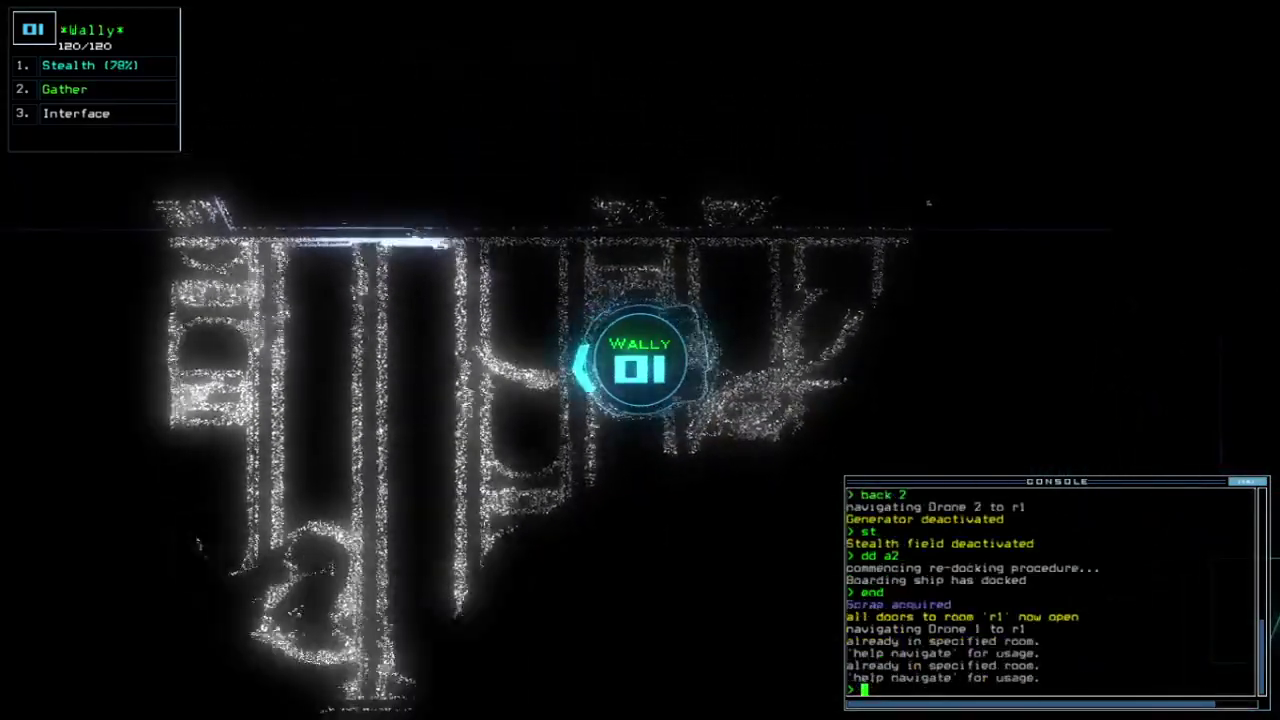
key("3")
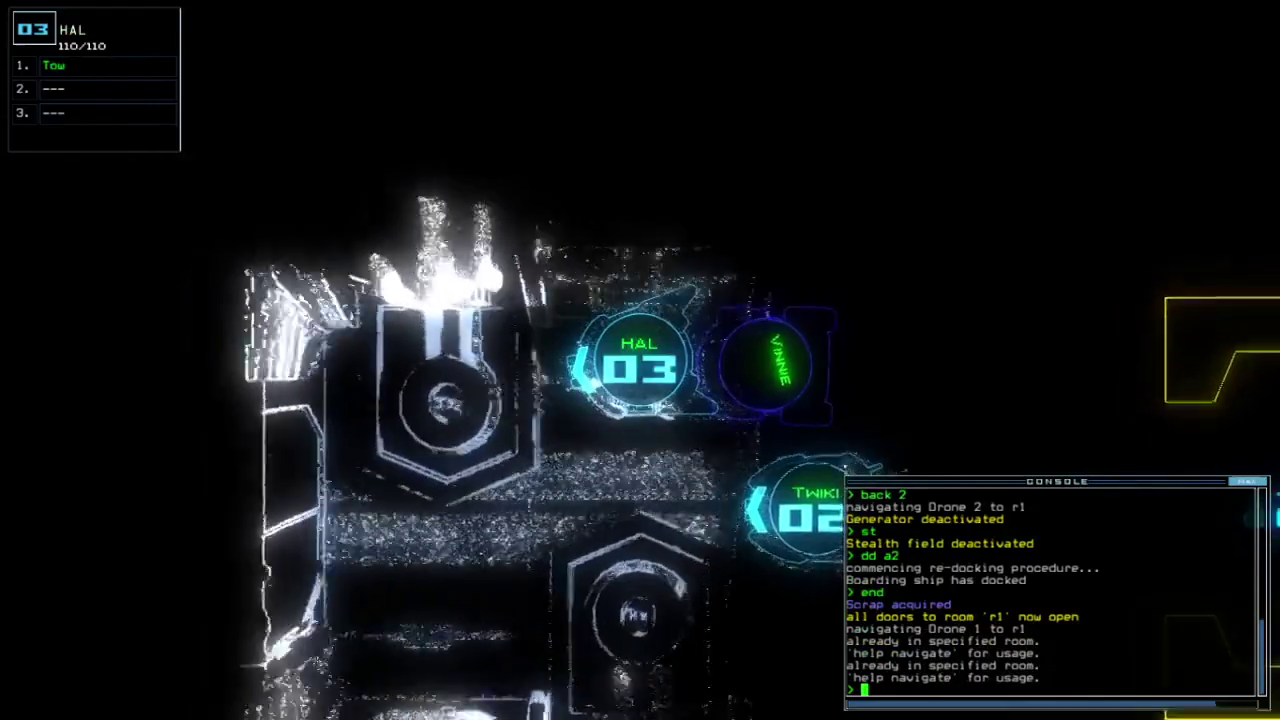
type("tow")
key("Return")
type("g")
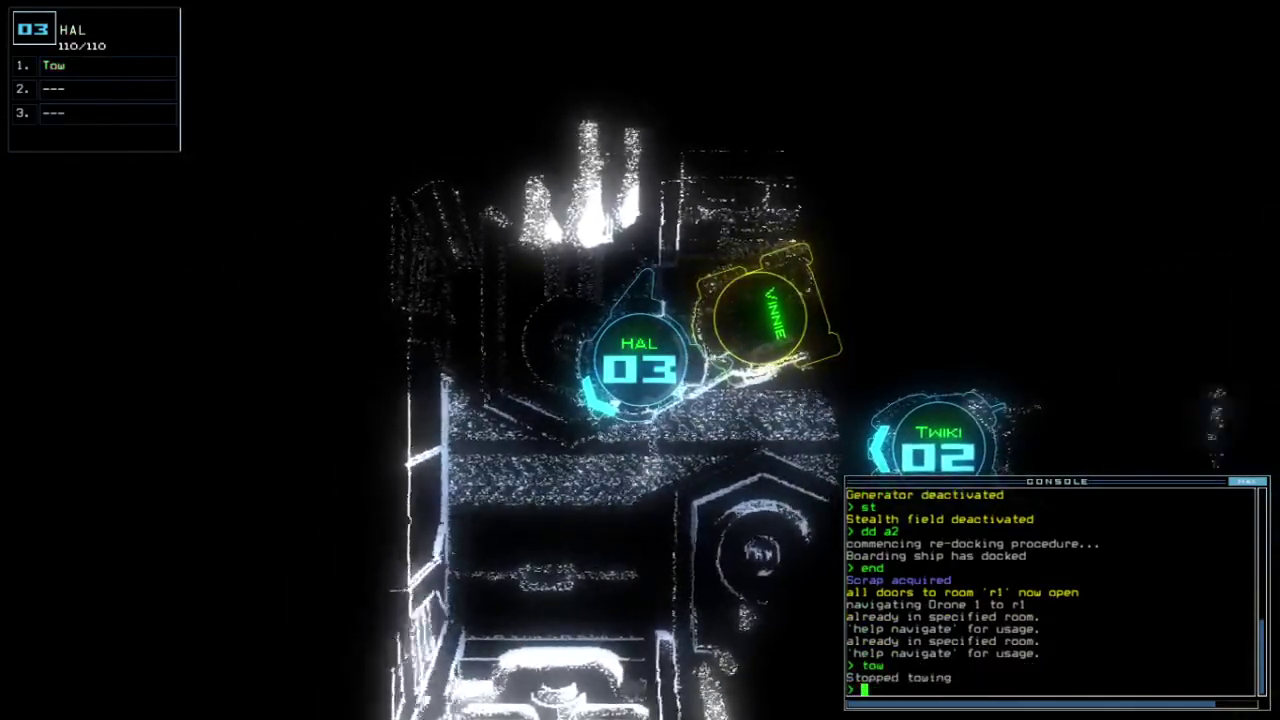
type("2swap")
key("Return")
key("Return")
key("Escape")
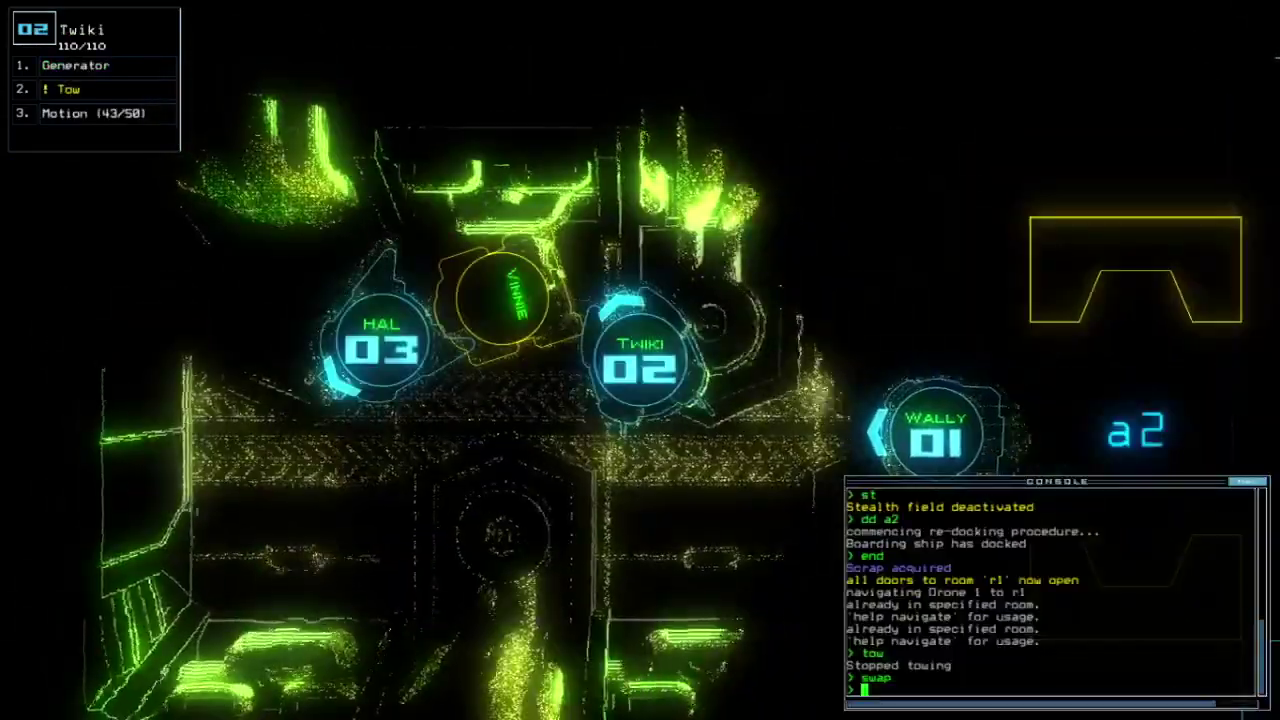
type("2out")
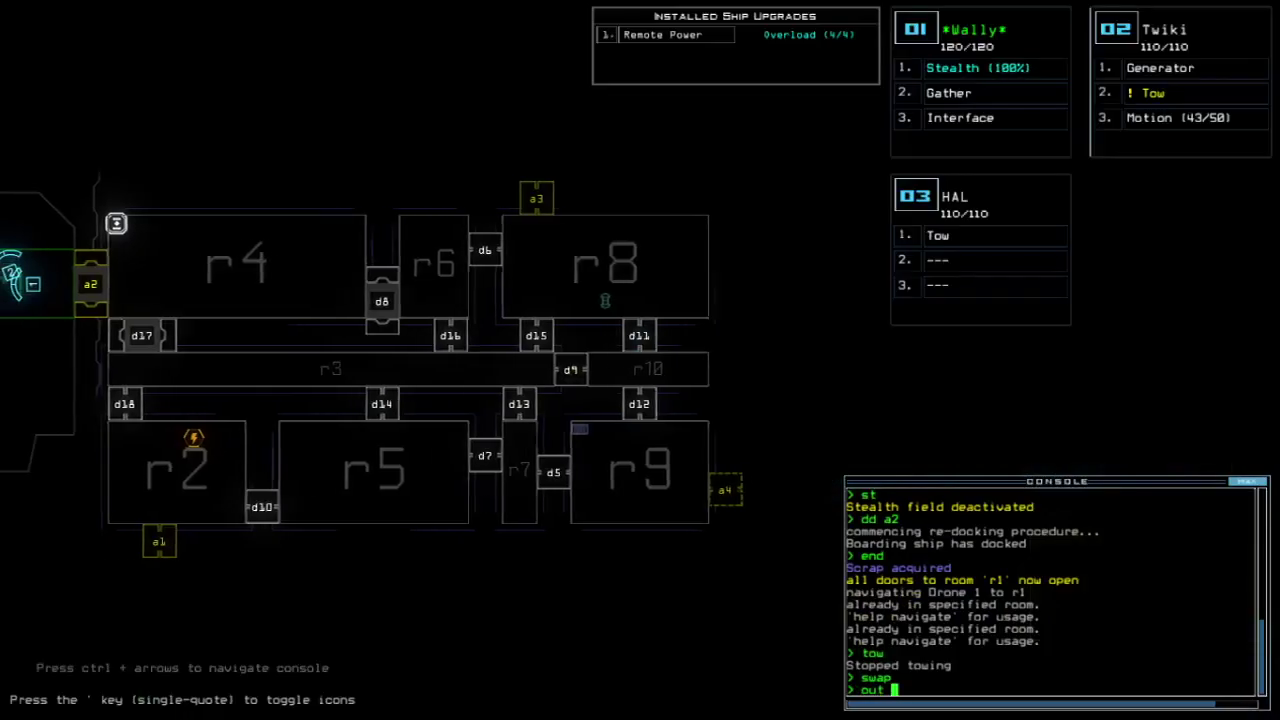
Step: Leave the derelict, dismiss the 780 daily challenge score, and view the daily leaderboard
key("Return")
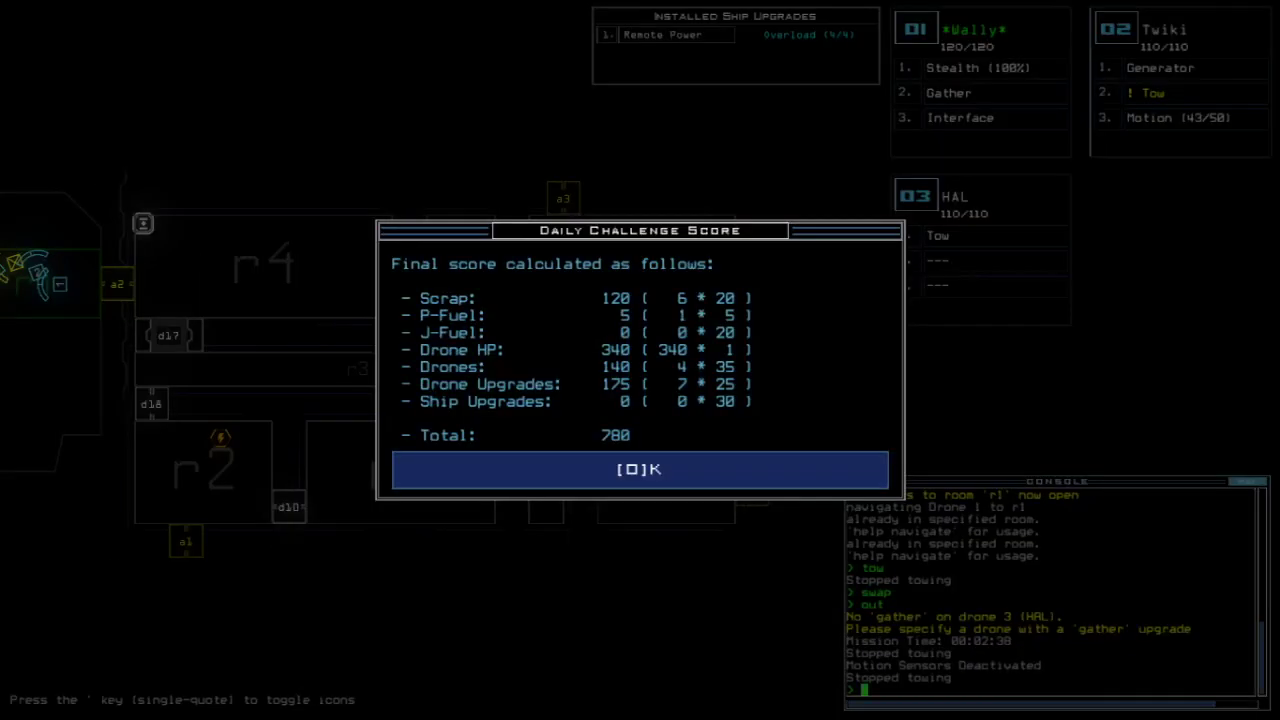
key("o")
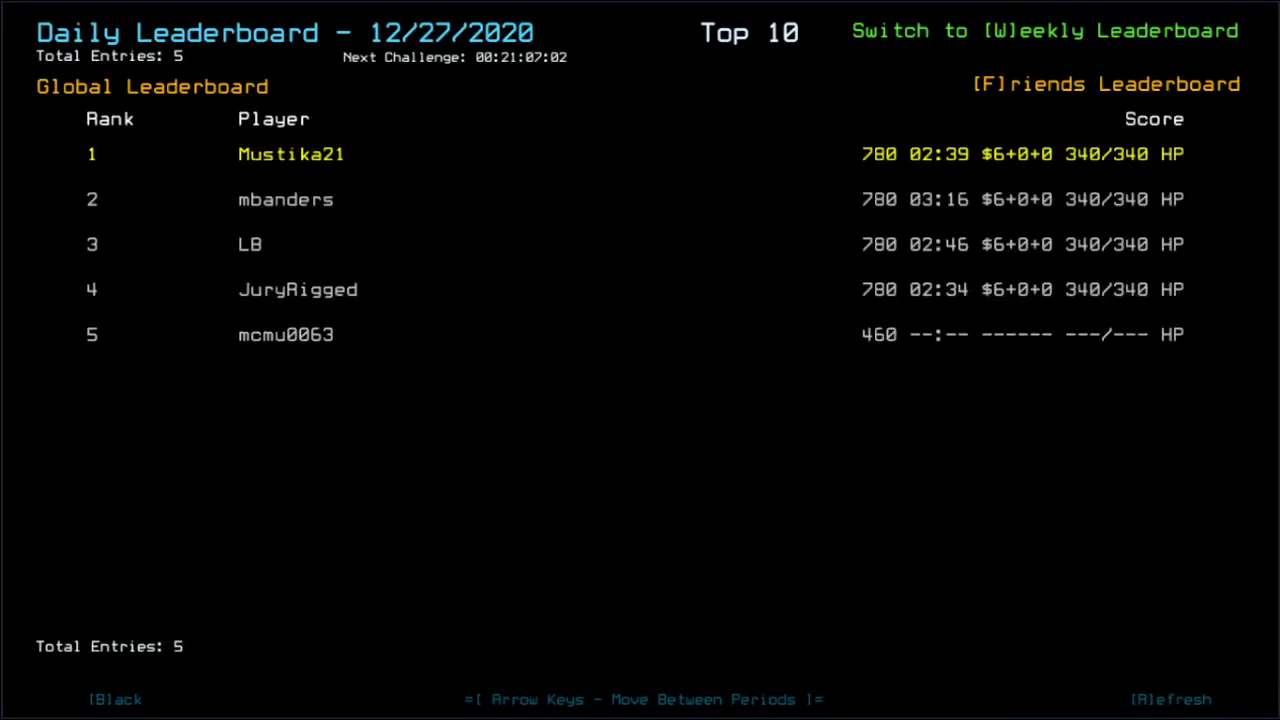